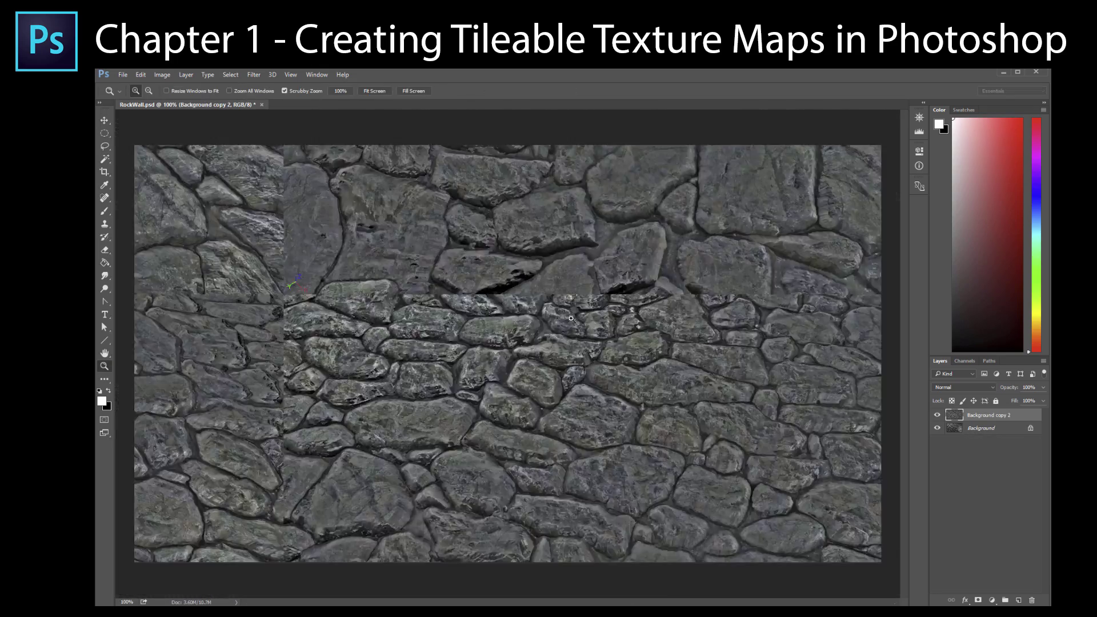
Step: Revert RockWall.psd to its starting state, leaving only the un-offset rock texture on Background
key("l")
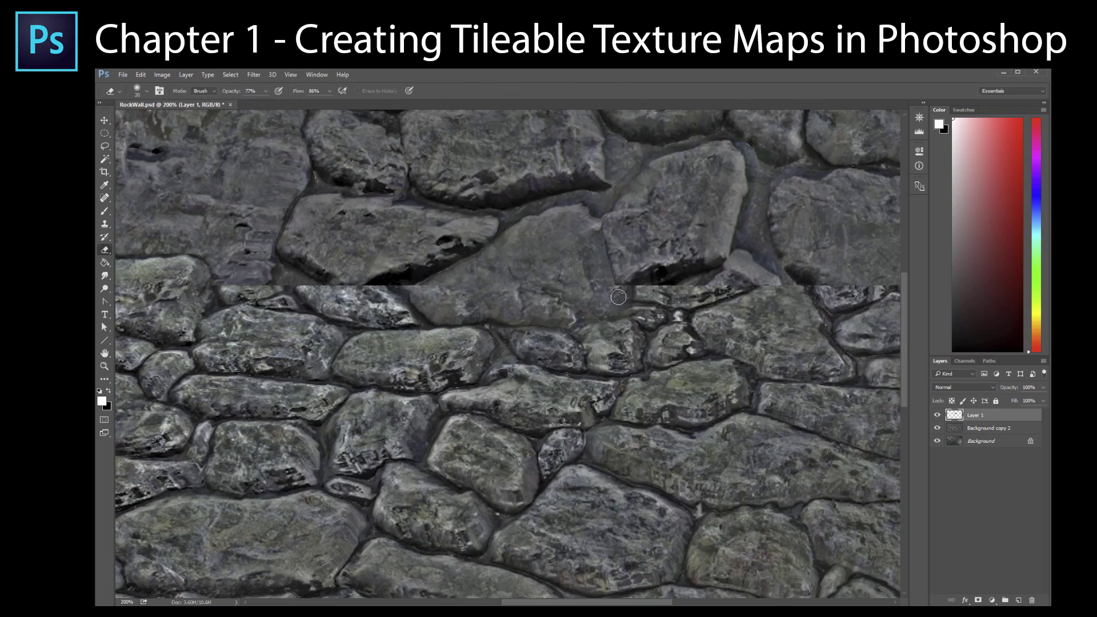
left_click(937, 415)
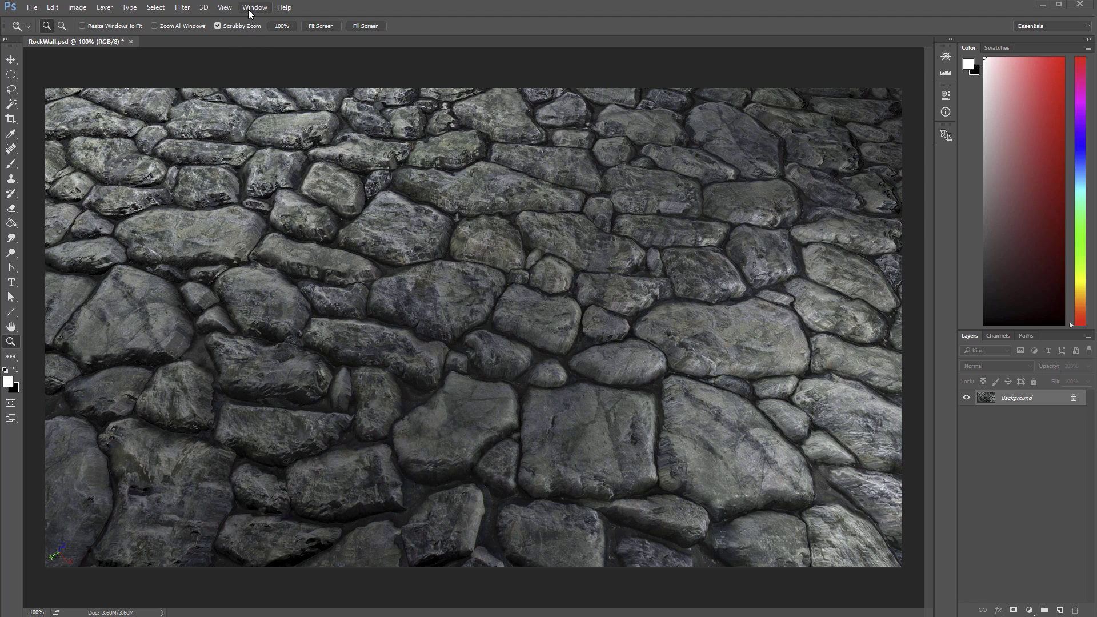
left_click(183, 7)
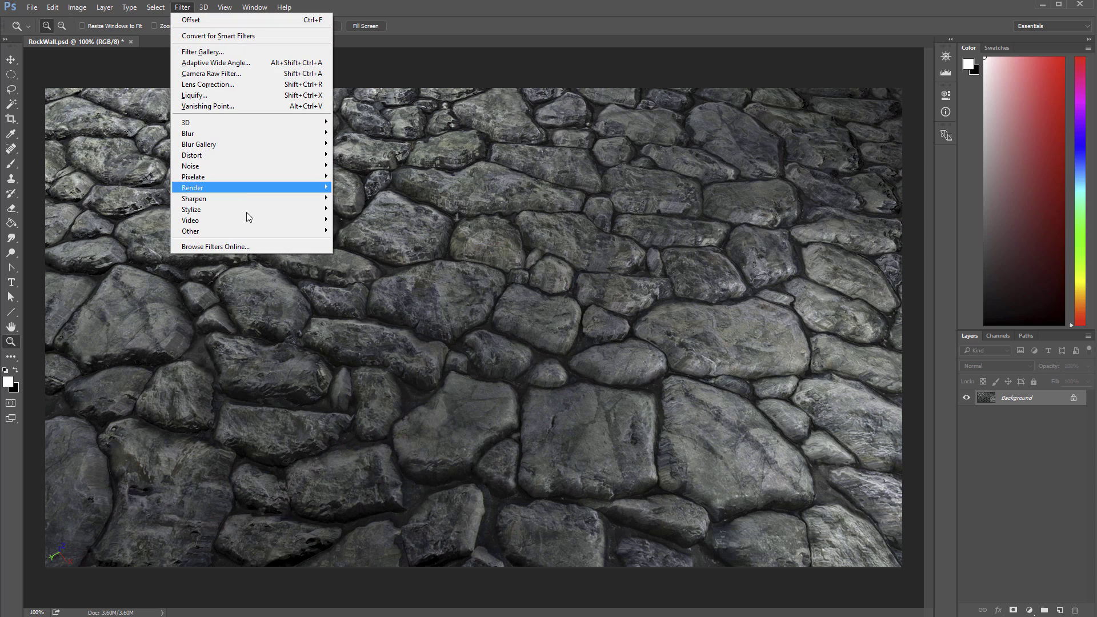
mouse_move(245, 231)
left_click(153, 285)
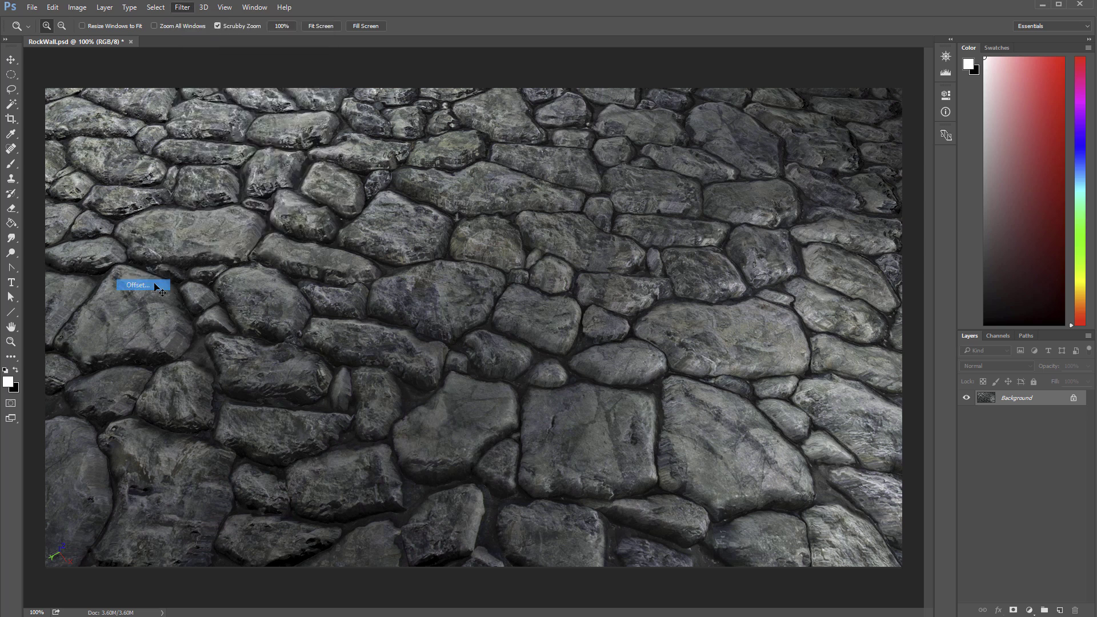
left_click_drag(598, 157, 733, 308)
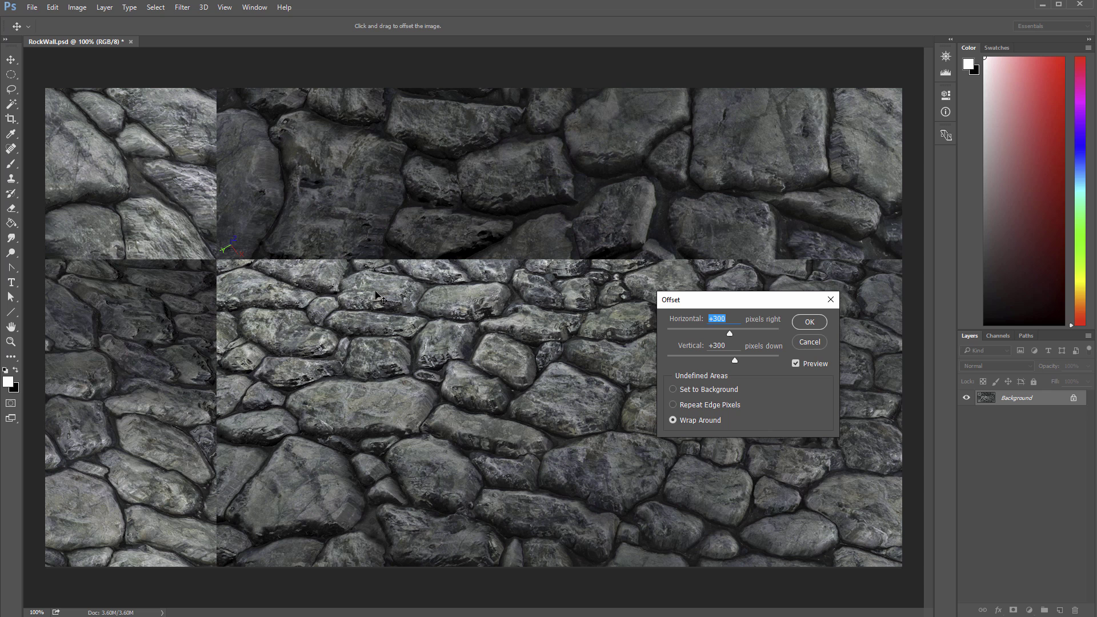
left_click(806, 342)
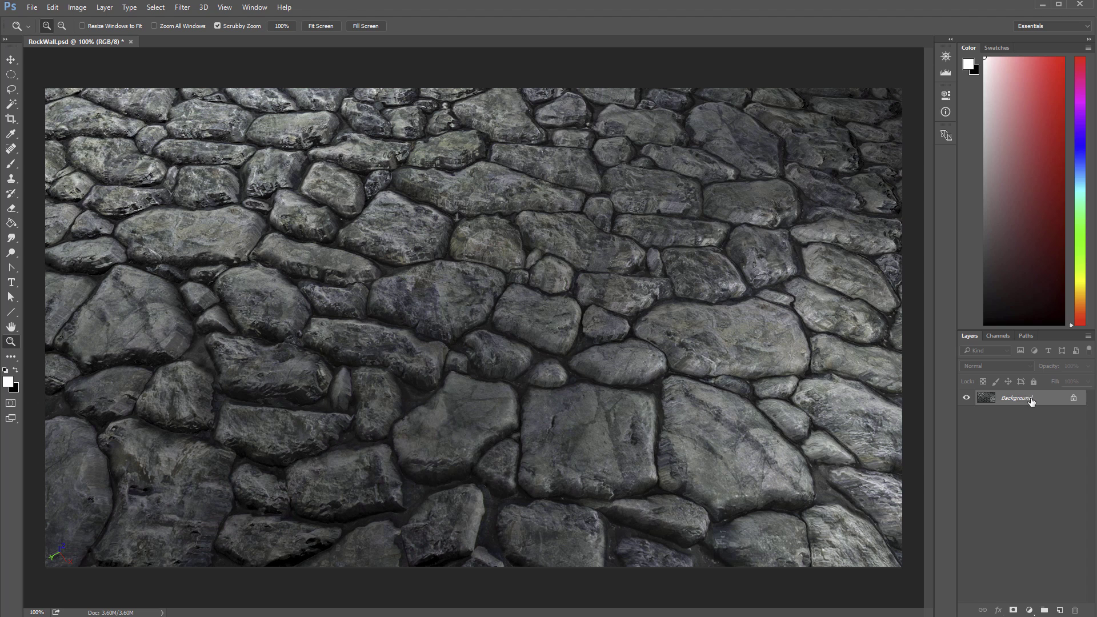
Step: Duplicate the Background layer, invert the copy, and apply Gaussian Blur with radius 11.1
left_click_drag(1032, 403, 1060, 610)
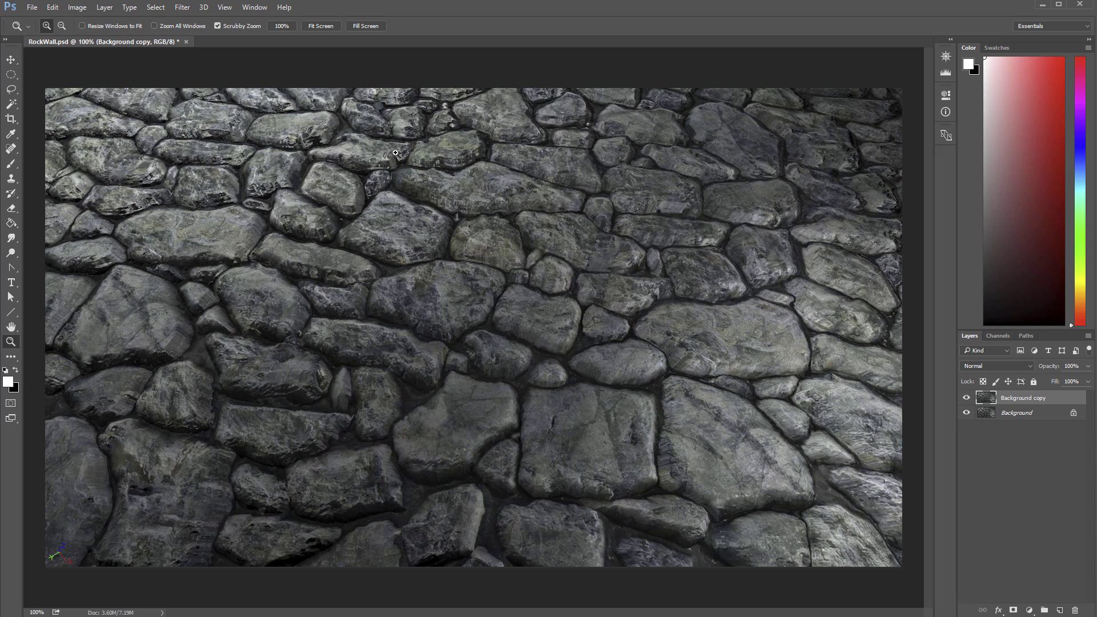
key("ctrl+i")
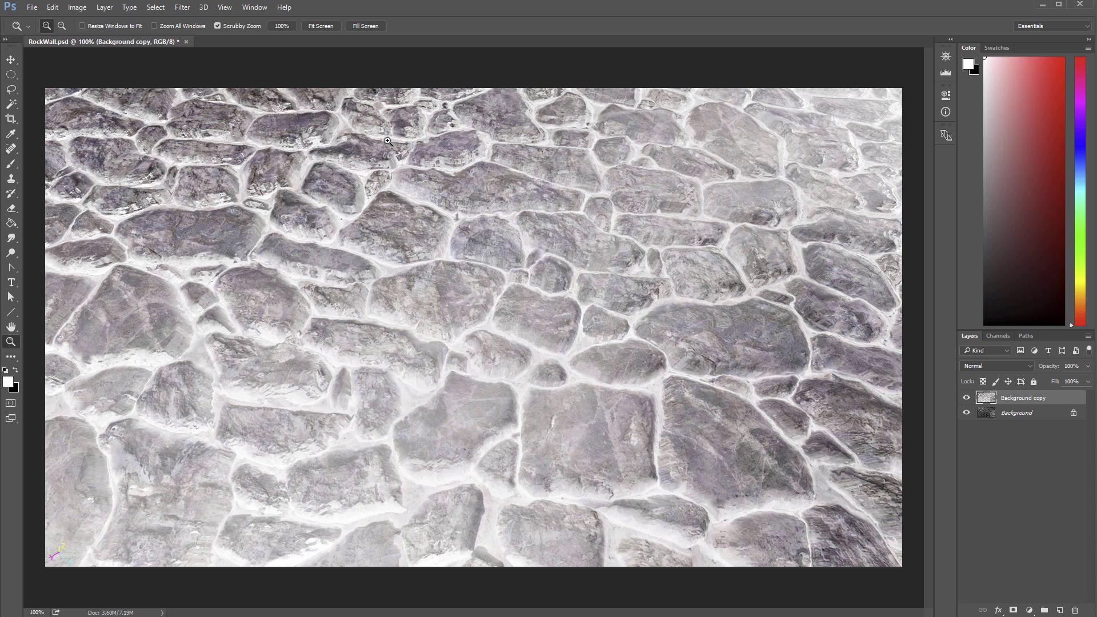
left_click(176, 8)
mouse_move(200, 137)
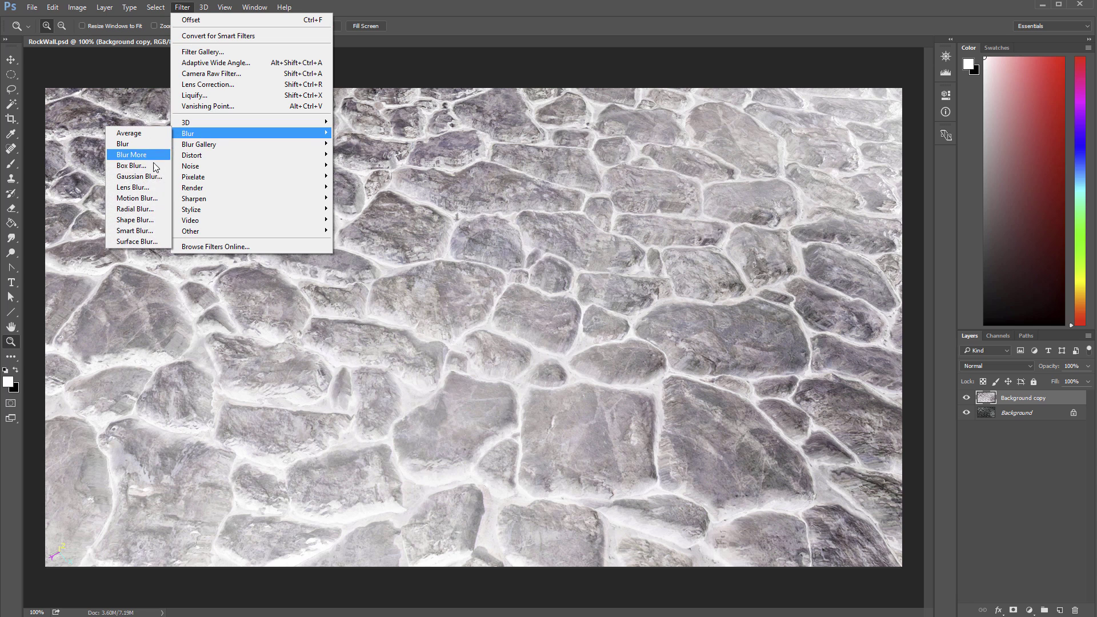
left_click(150, 177)
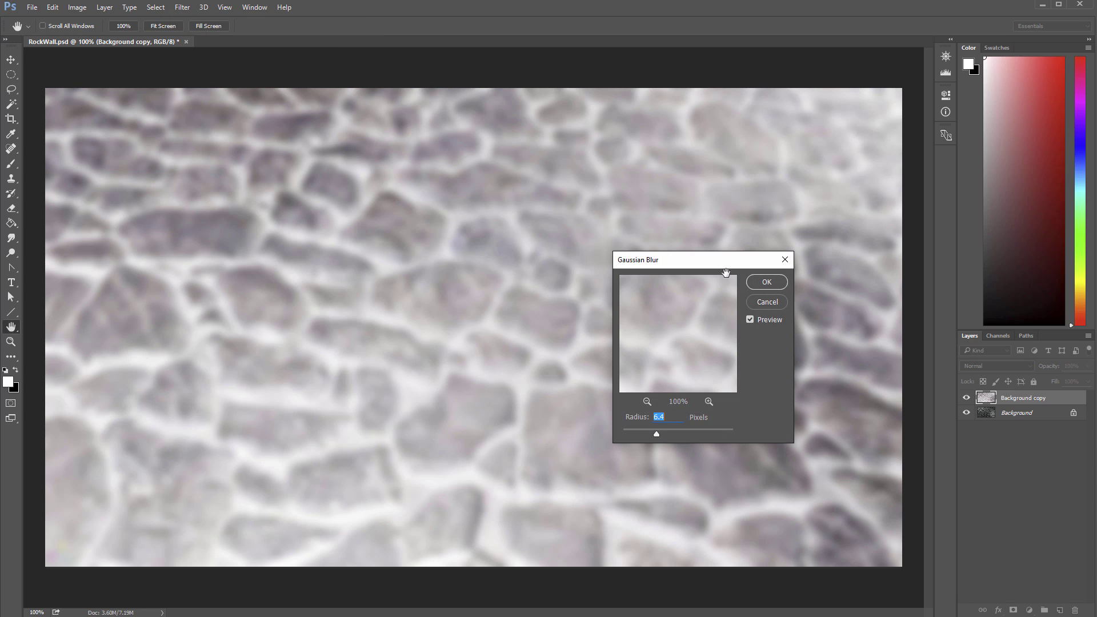
left_click_drag(659, 433, 666, 433)
left_click(757, 282)
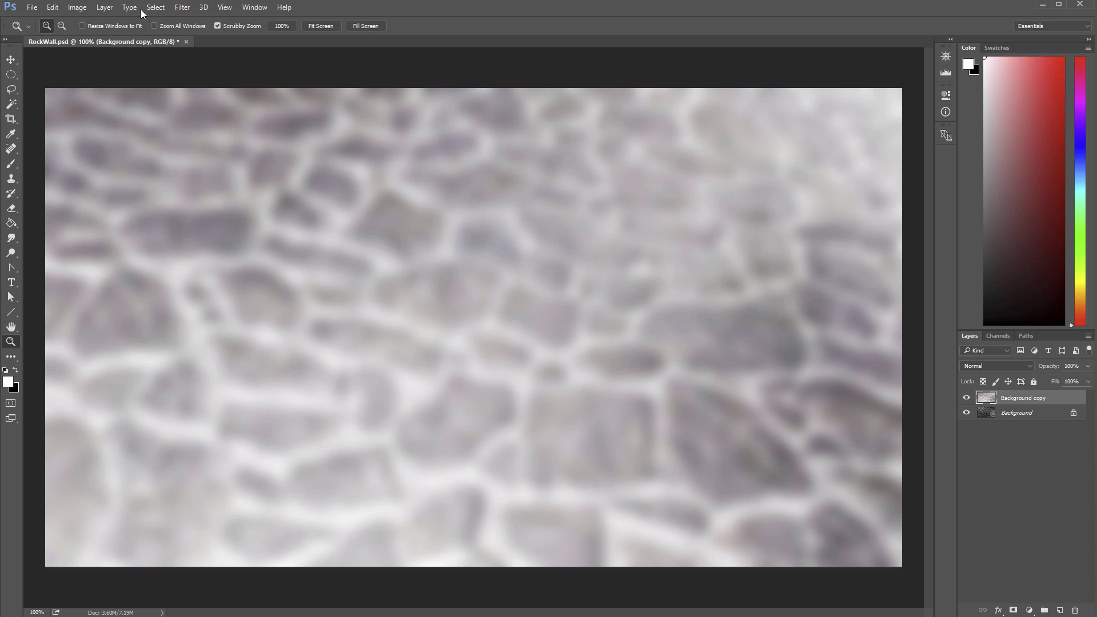
Step: Darken the blurred copy with Levels set to 0.37 midtones and a 232 white point
left_click(84, 8)
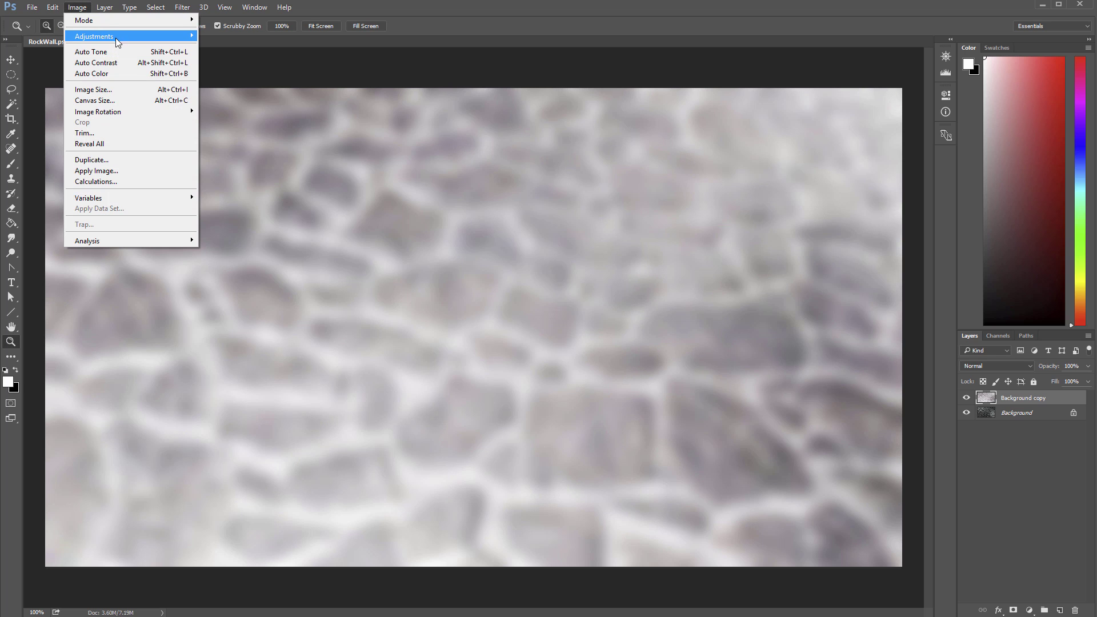
mouse_move(120, 41)
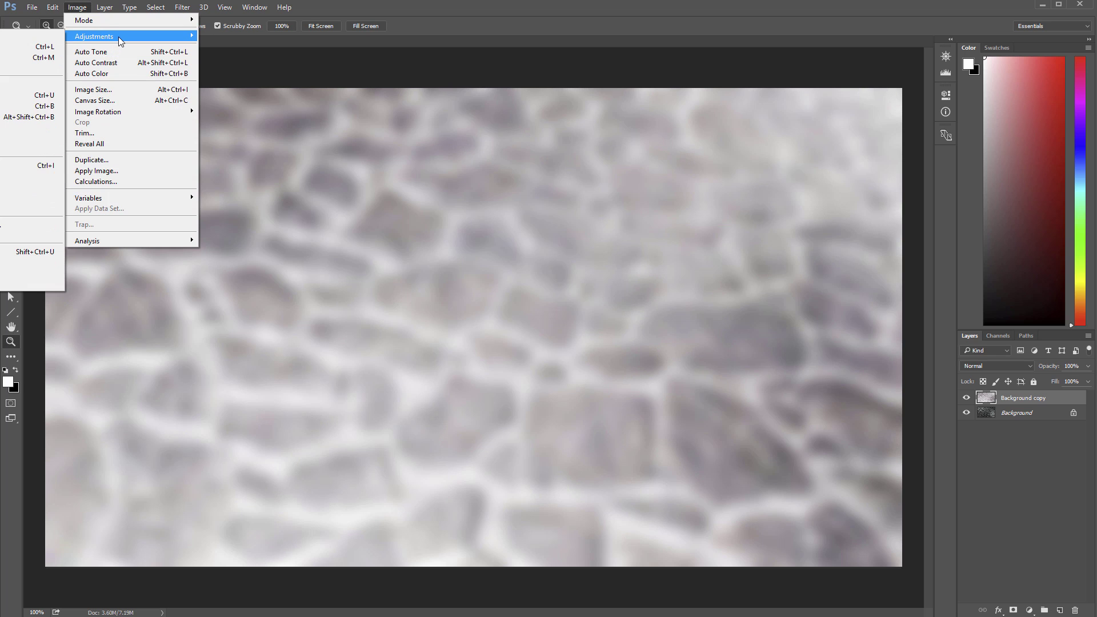
left_click(38, 47)
left_click_drag(976, 37, 700, 58)
left_click_drag(753, 183, 782, 183)
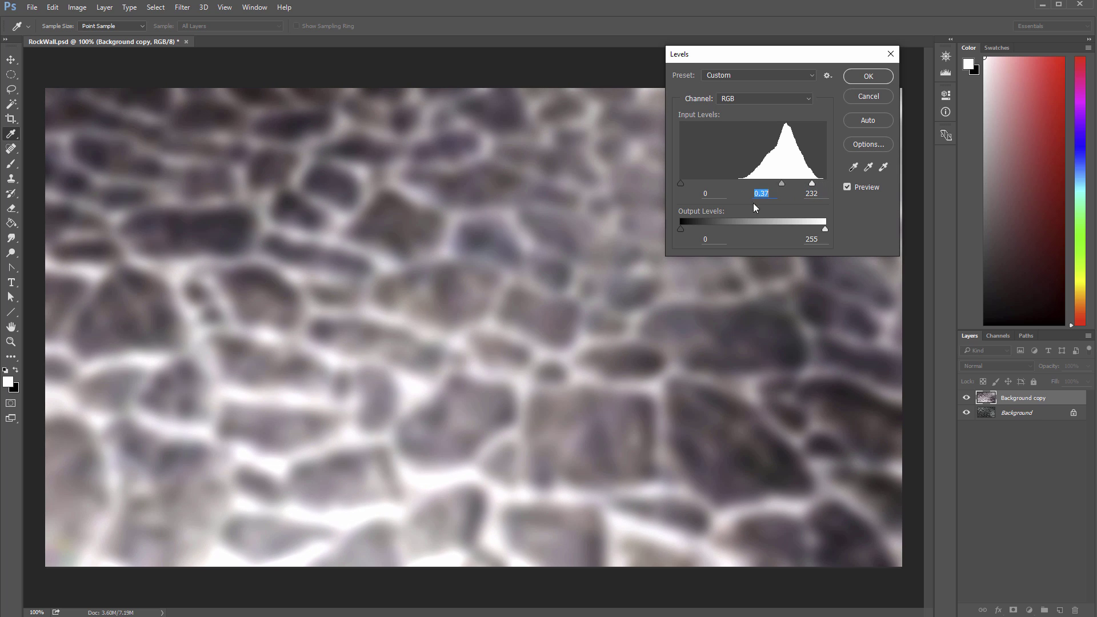
left_click(865, 76)
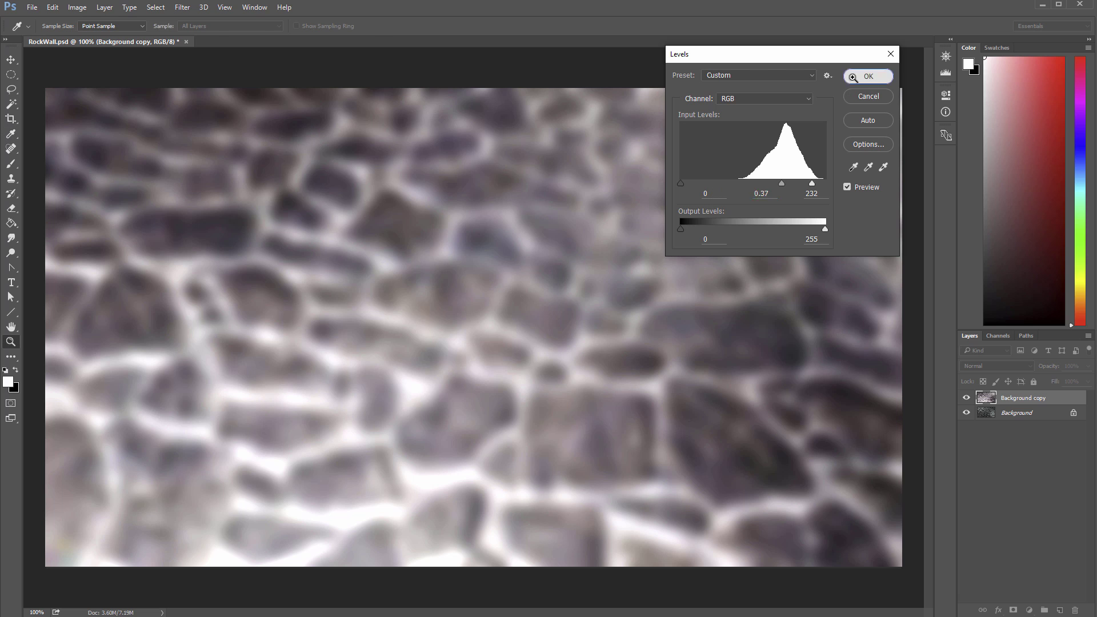
key("z")
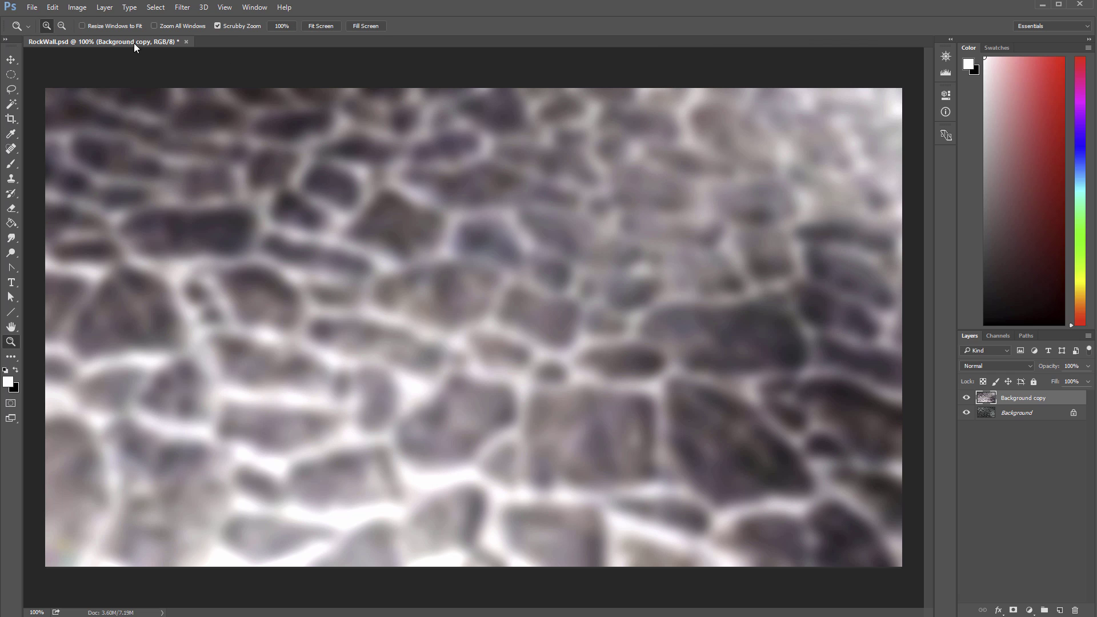
Step: Desaturate the copy to greyscale with Hue/Saturation at Saturation -100
left_click(85, 9)
mouse_move(99, 38)
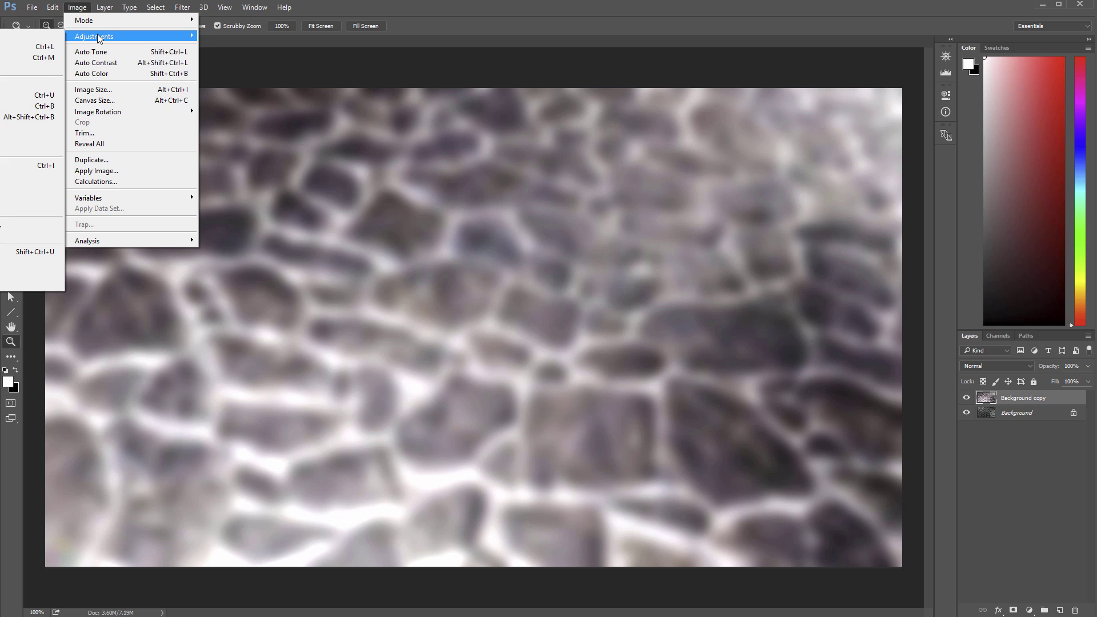
left_click(21, 95)
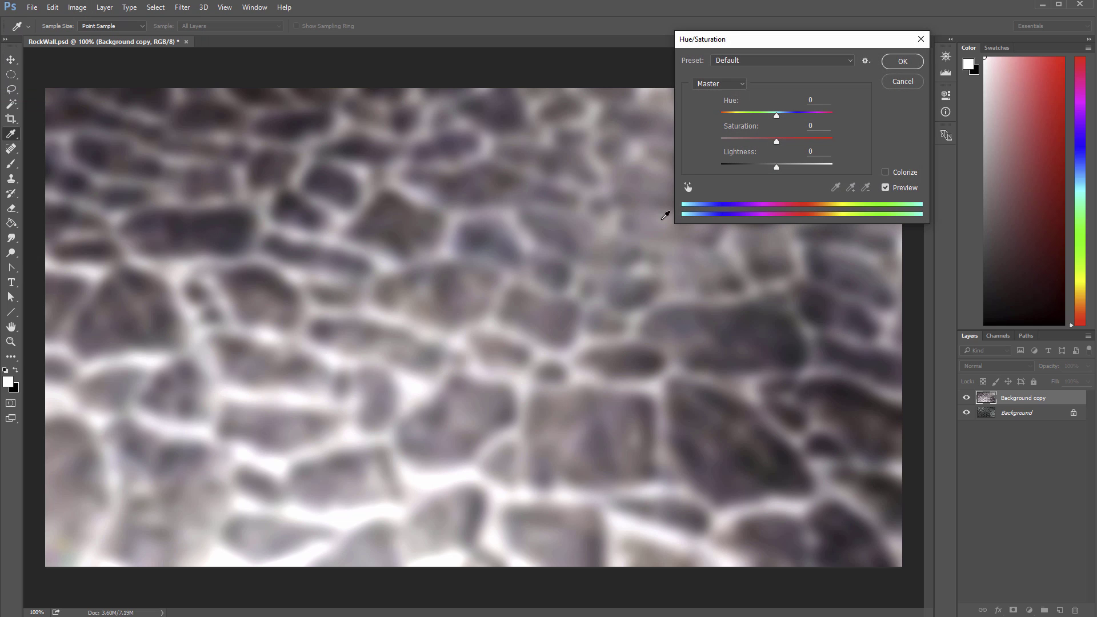
left_click_drag(777, 143, 720, 143)
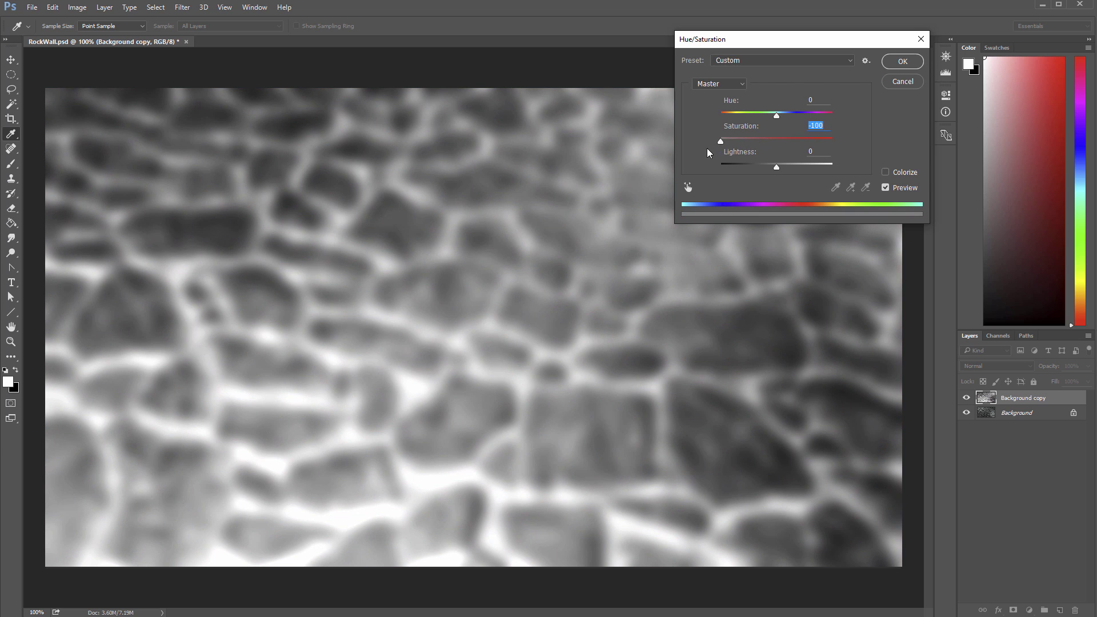
left_click(893, 64)
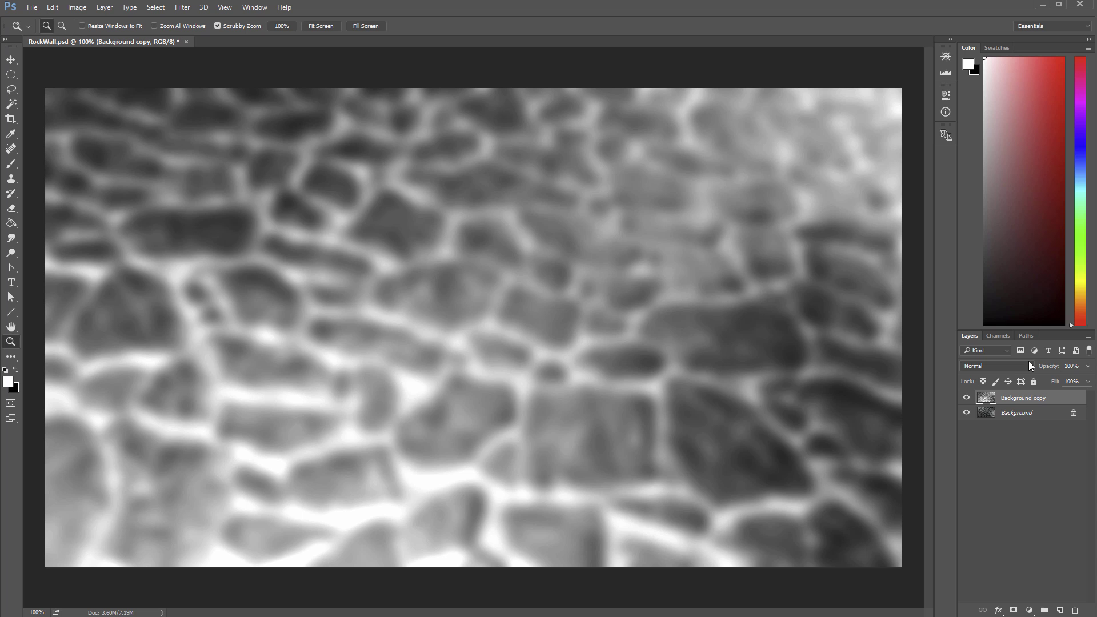
Step: Cycle the copy layer's blend mode from Dissolve through Multiply, Lighten and Overlay to Soft Light
left_click(1030, 364)
left_click(1016, 382)
scroll(1007, 366, "down", 1)
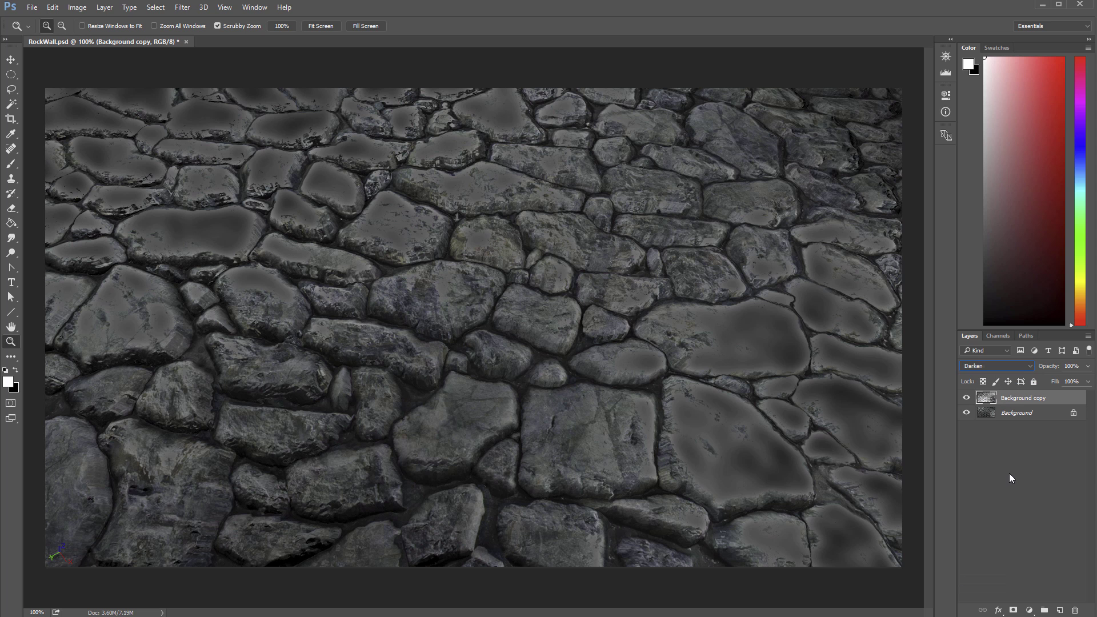
key("Down")
key("Down")
key("Up")
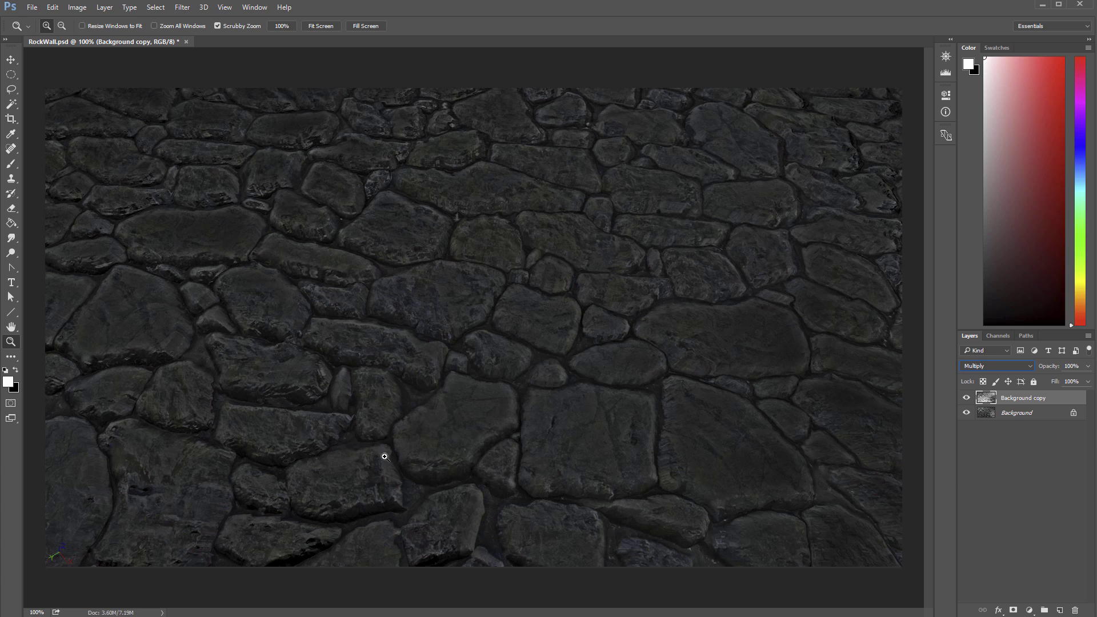
key("Down")
key("Down")
key("Down")
key("Down")
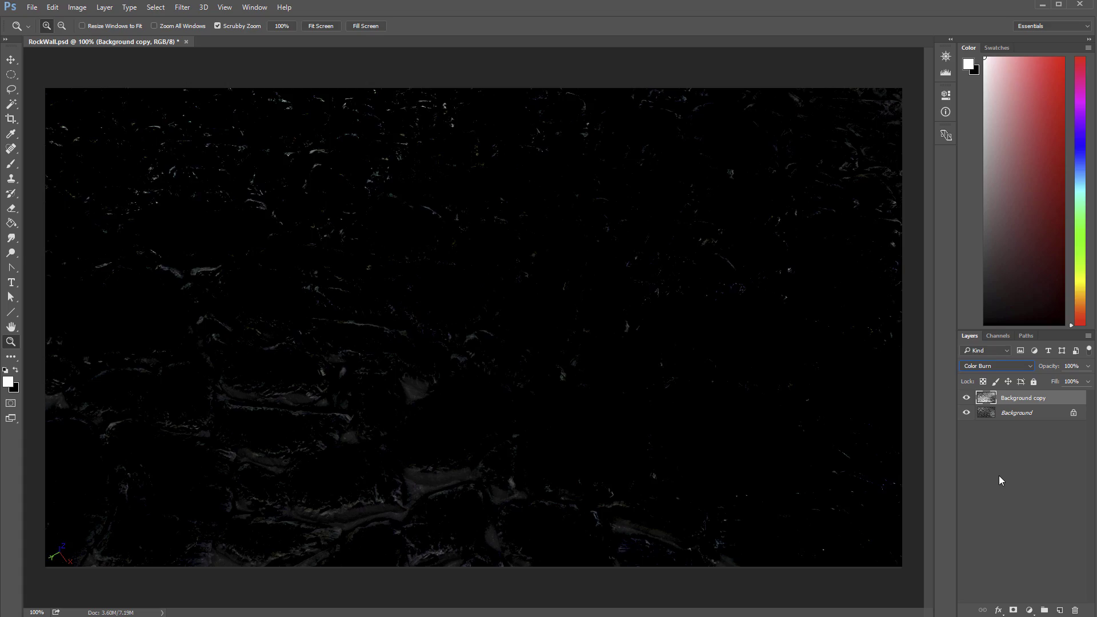
key("Down")
key("Down")
key("Down")
key("Down")
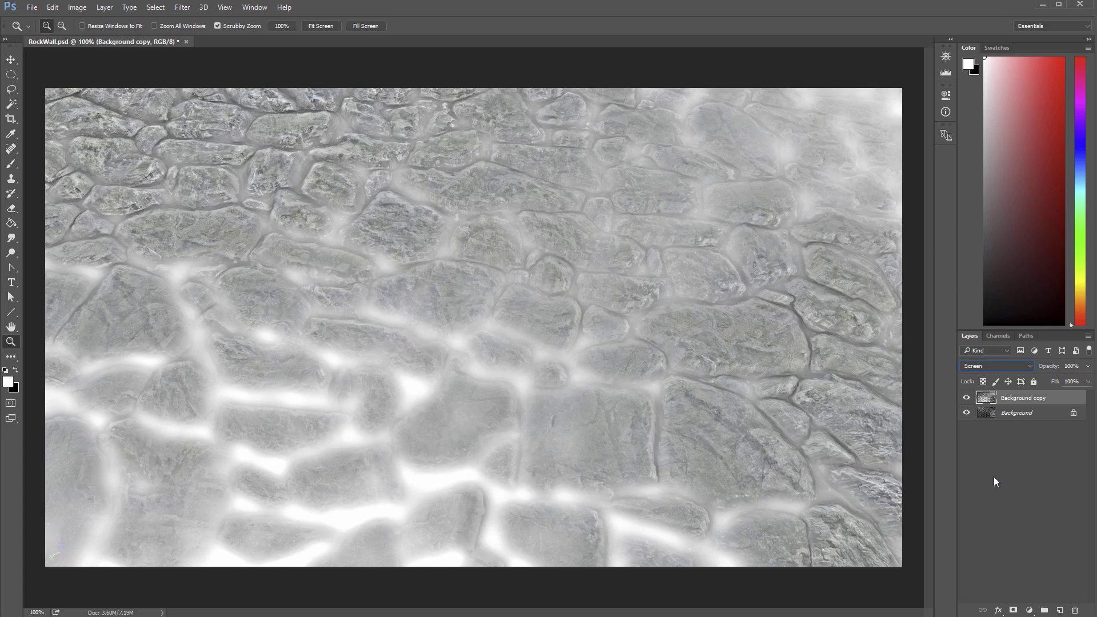
key("Down")
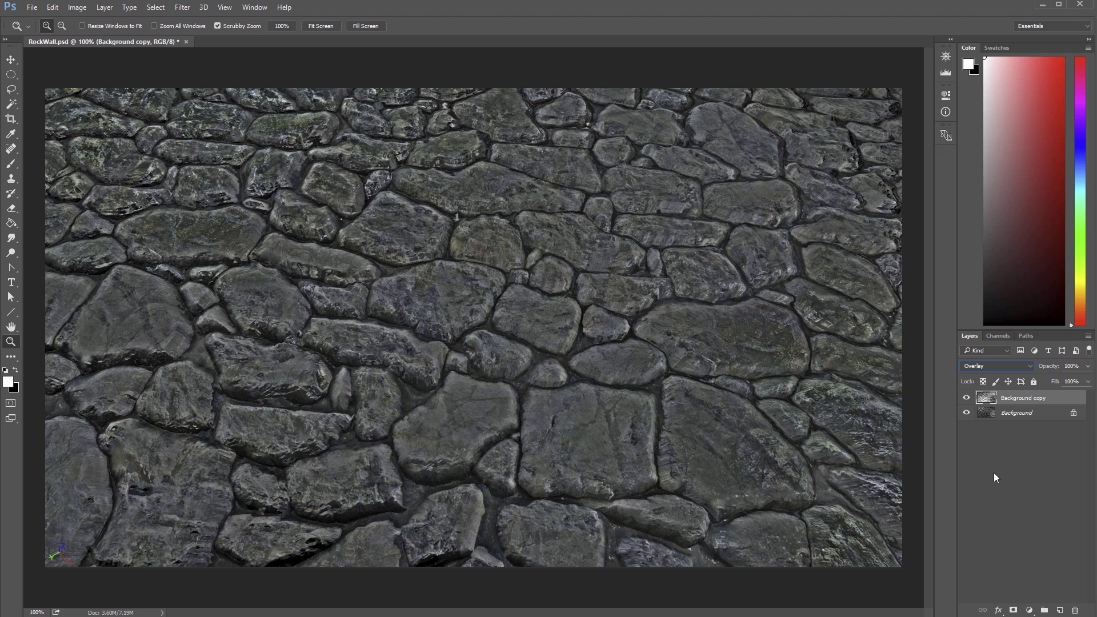
key("Down")
Step: Compare Overlay, Linear Light and Vivid Light, finally settling the copy on Soft Light
key("Up")
key("Down")
key("Up")
key("Down")
key("Down")
key("Down")
key("Down")
key("Down")
key("Down")
key("Down")
key("Down")
key("Down")
key("Down")
key("Down")
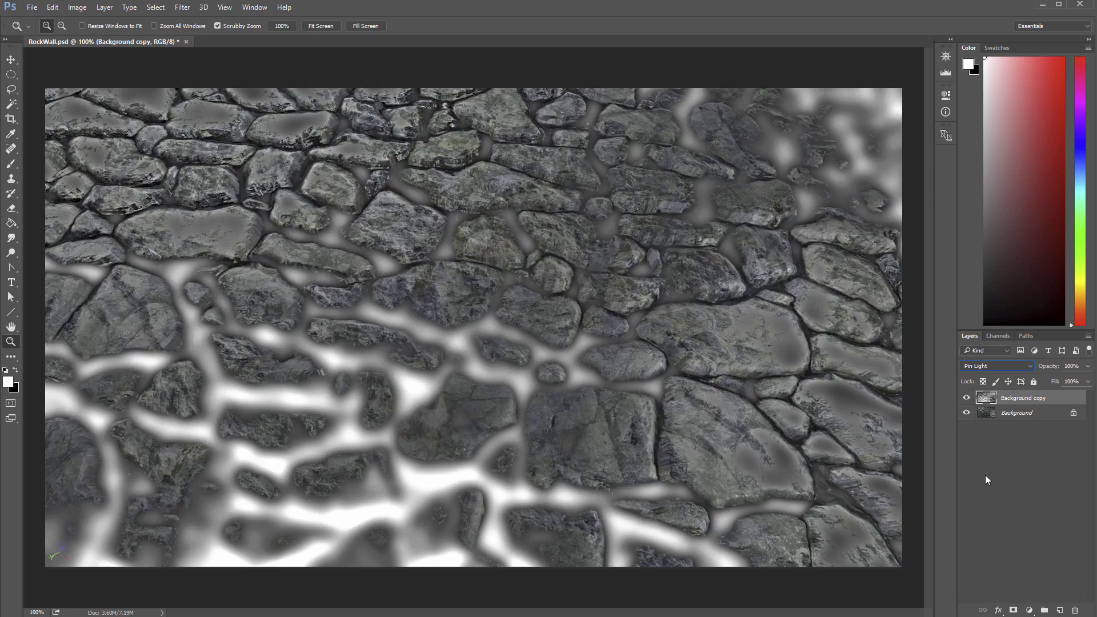
key("Up")
key("Up")
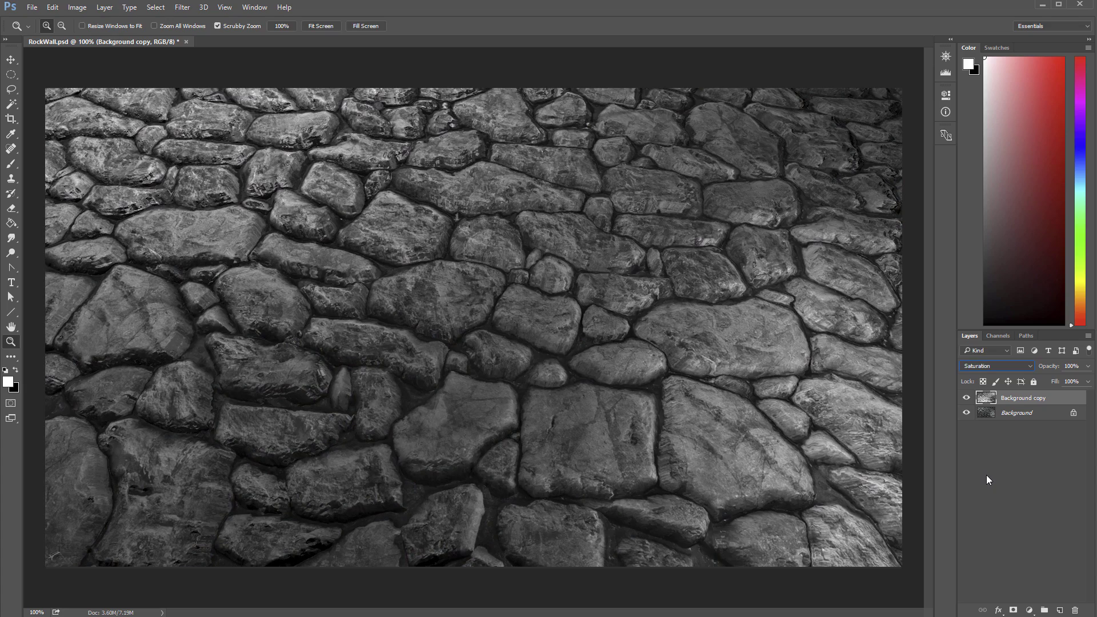
key("Up")
key("Up")
key("Up")
key("Up")
key("Up")
key("Up")
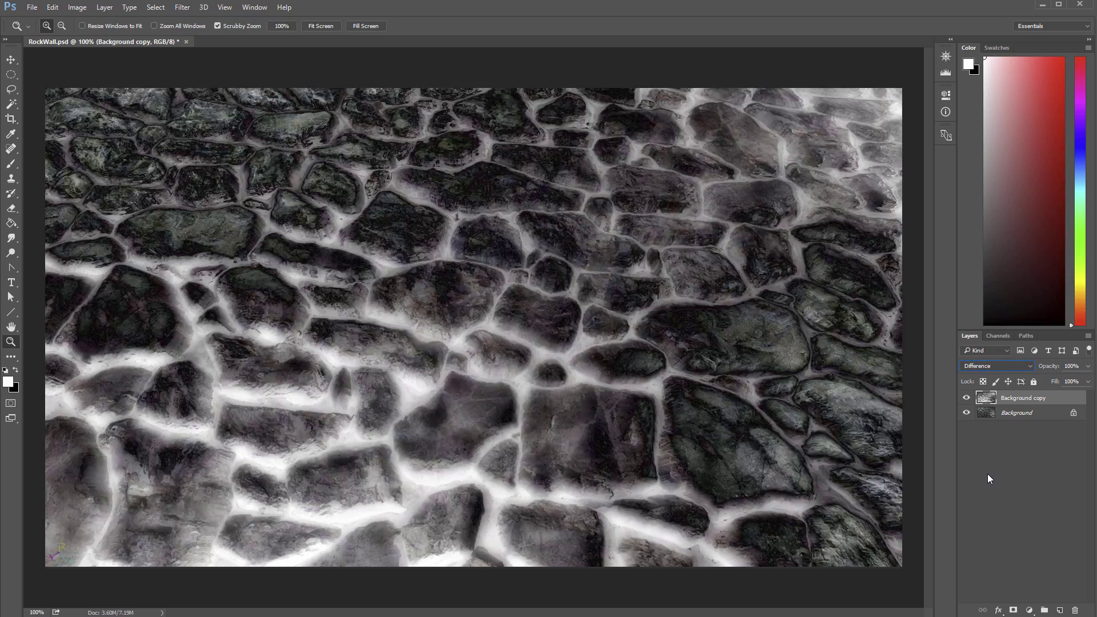
key("Up")
key("Up")
key("Up")
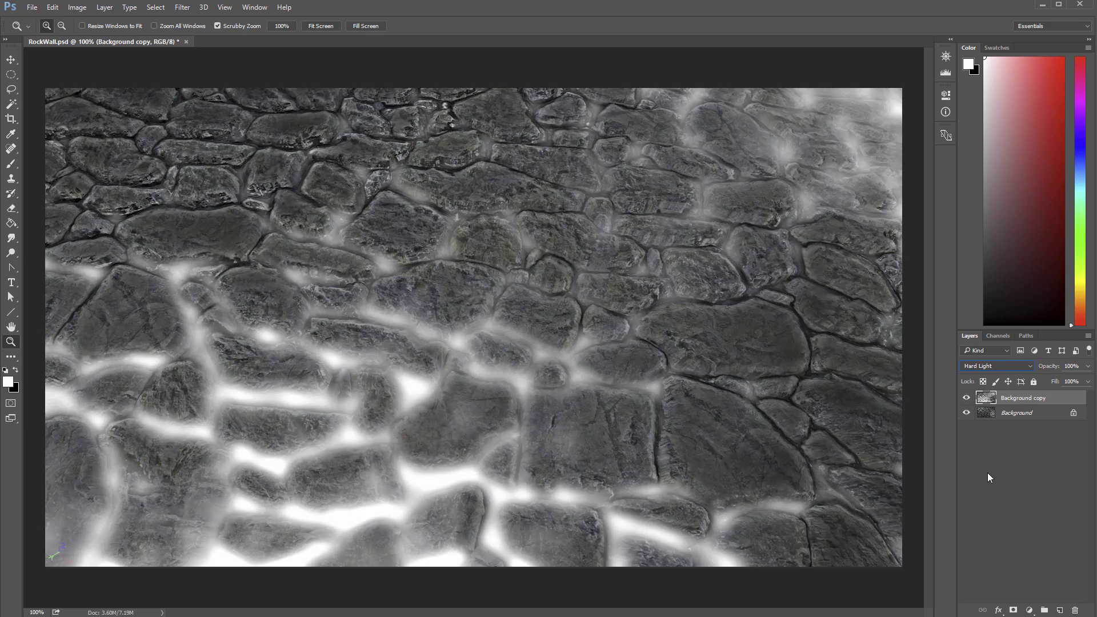
key("Up")
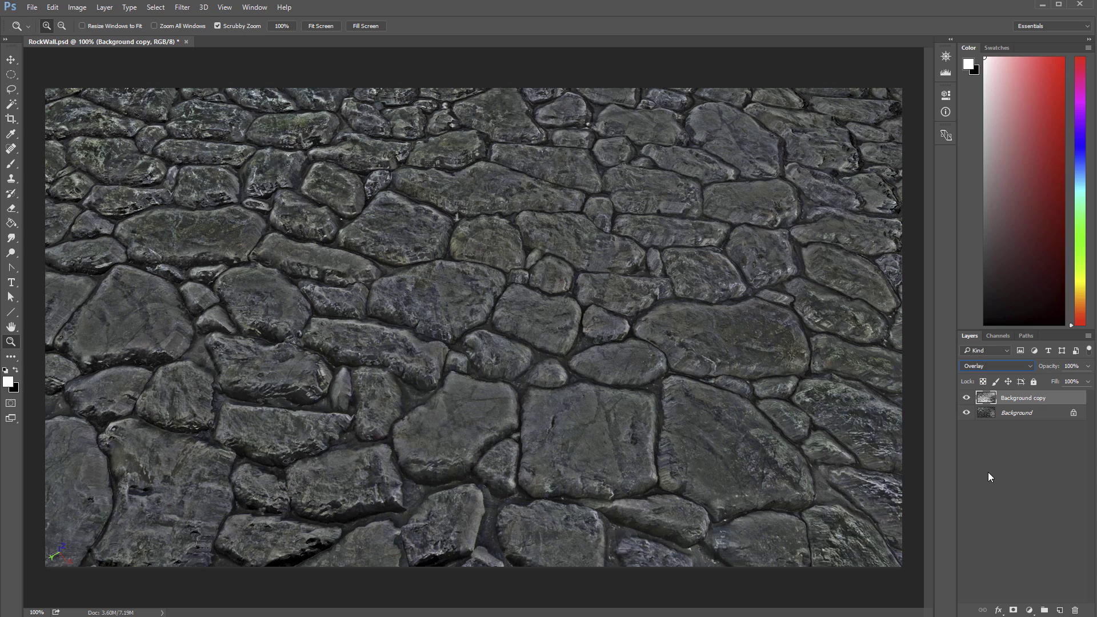
key("Down")
key("Down")
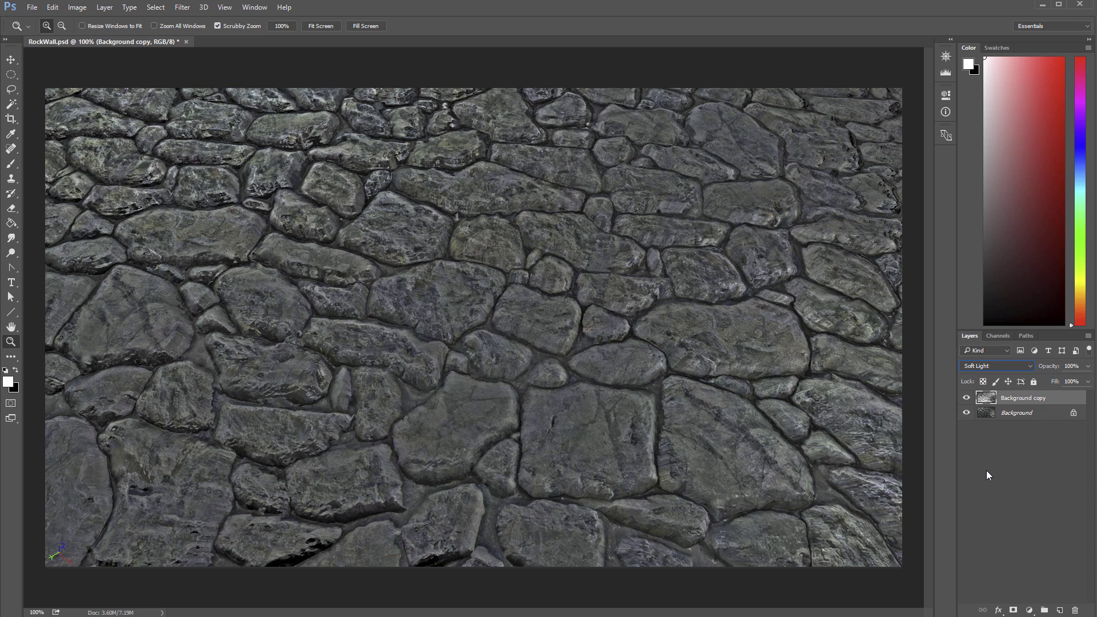
key("Down")
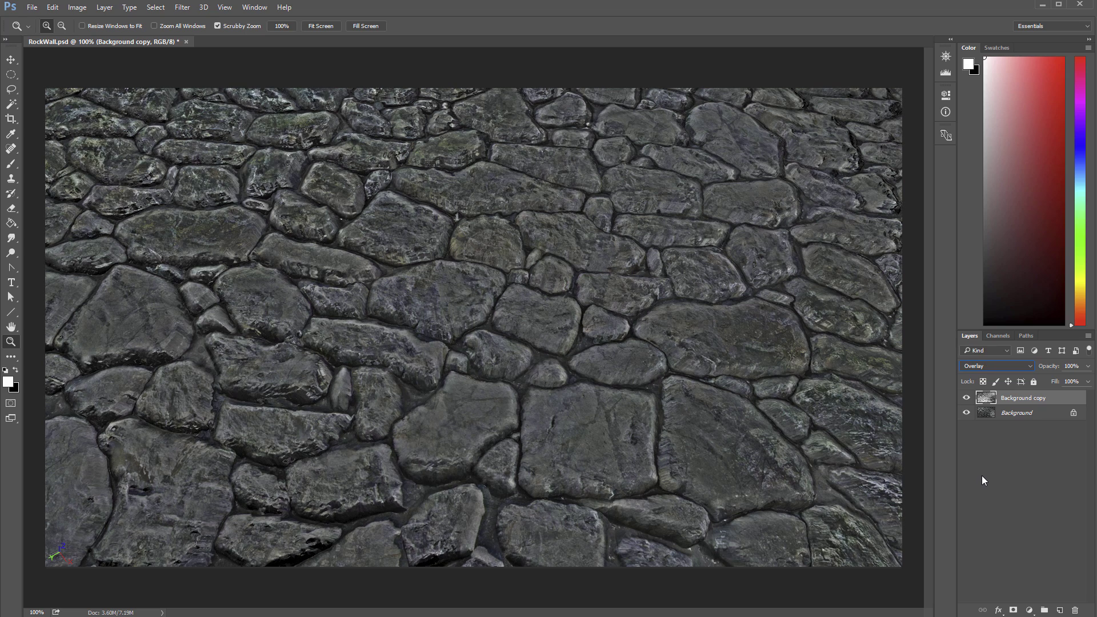
key("Up")
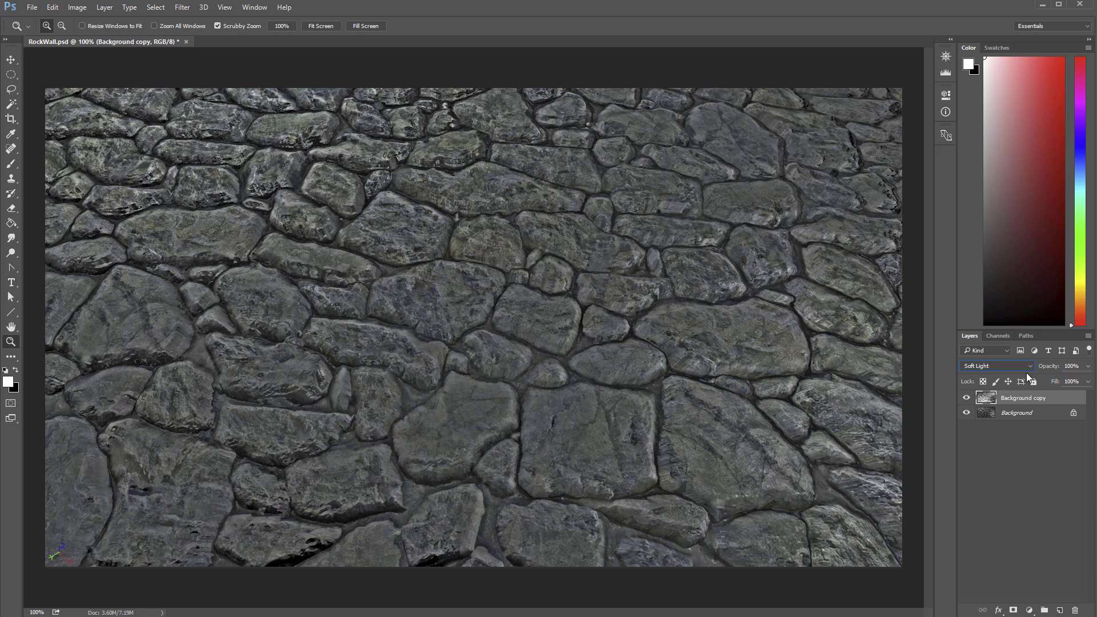
Step: Lower the Background copy layer's opacity to 97%
left_click(1089, 366)
left_click_drag(1087, 381, 1086, 381)
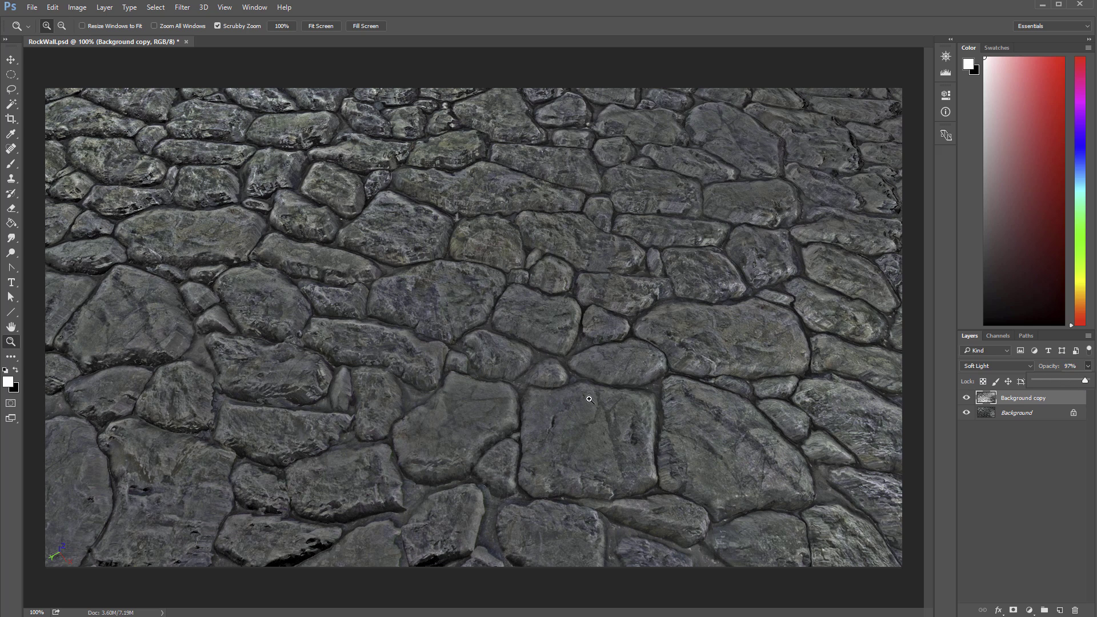
left_click(994, 400)
Step: Tweak the copy's Levels to 5 / 1.09 / 238, then duplicate Background as Background copy 2
left_click(77, 7)
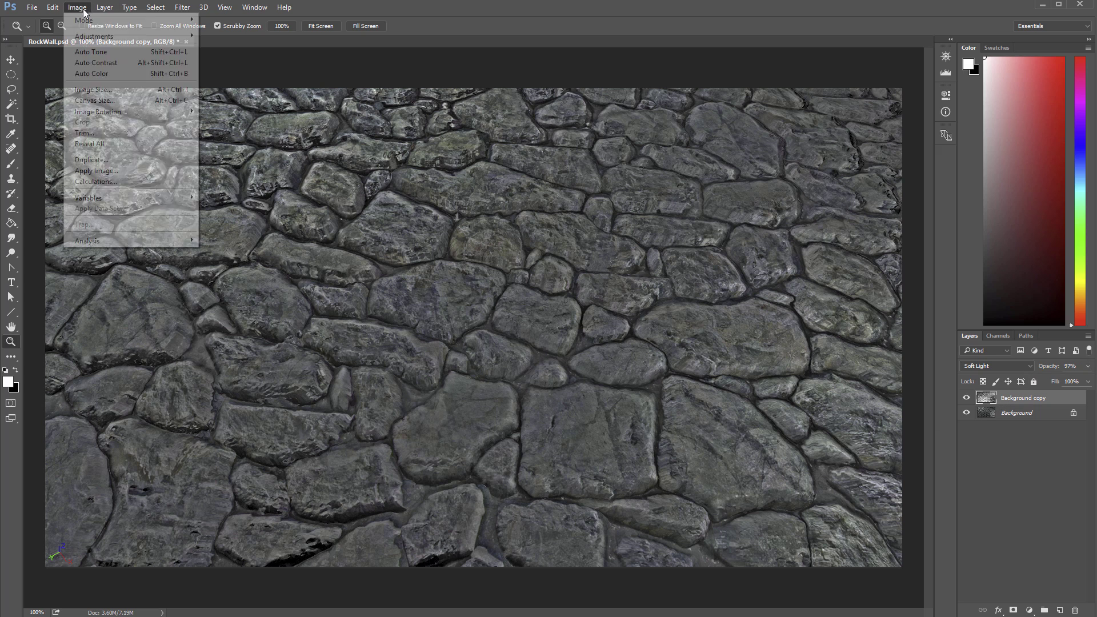
mouse_move(98, 39)
left_click(38, 47)
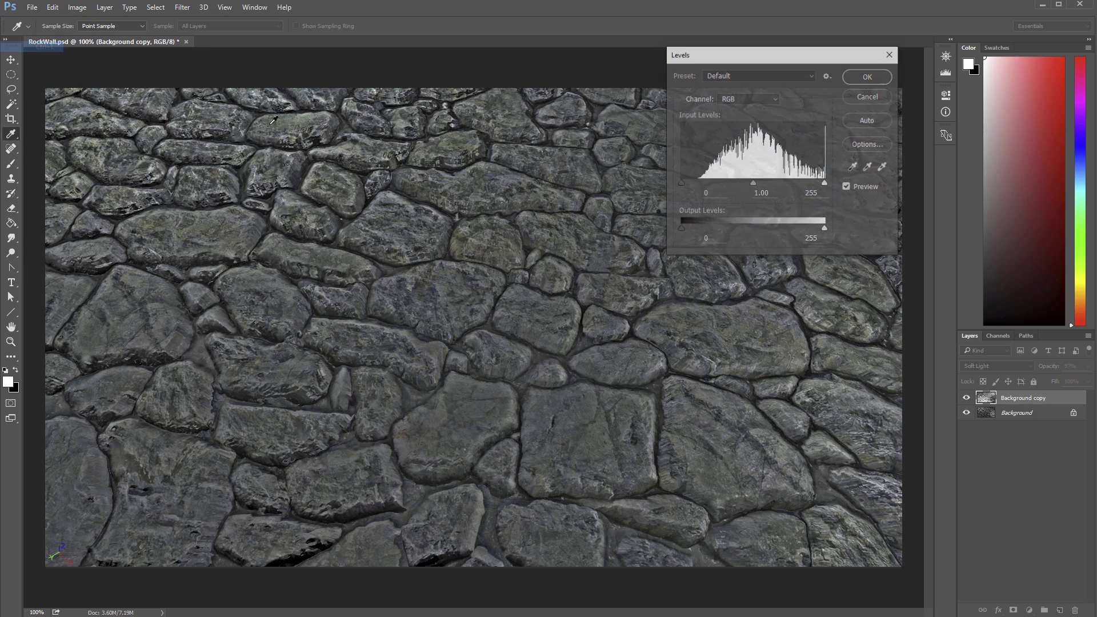
left_click_drag(753, 183, 751, 182)
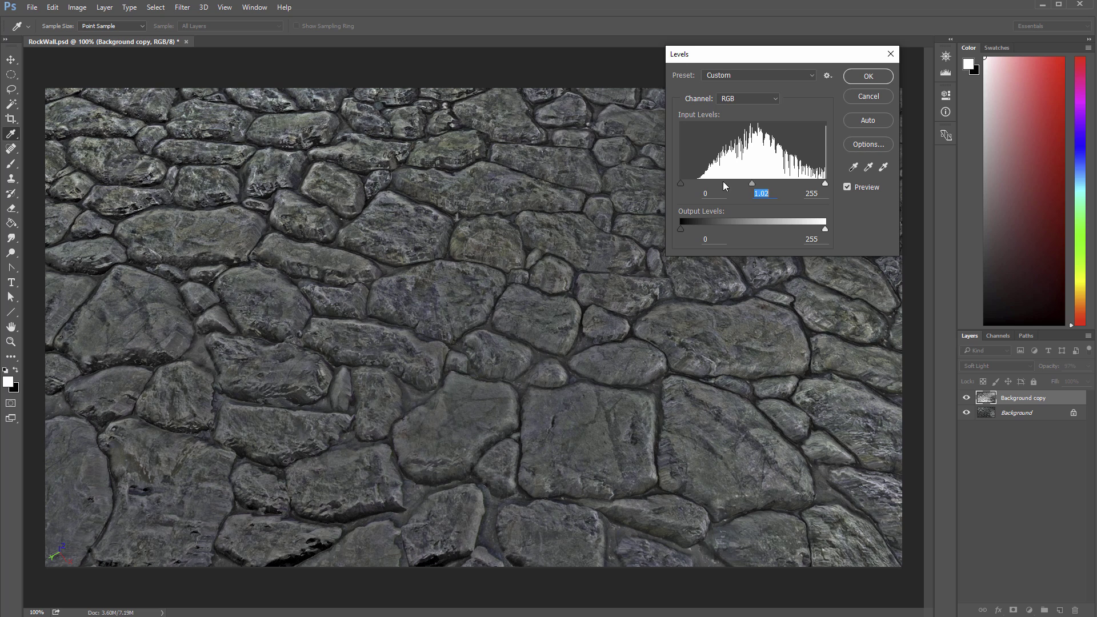
left_click_drag(684, 183, 687, 183)
left_click_drag(825, 183, 814, 184)
left_click(868, 76)
key("z")
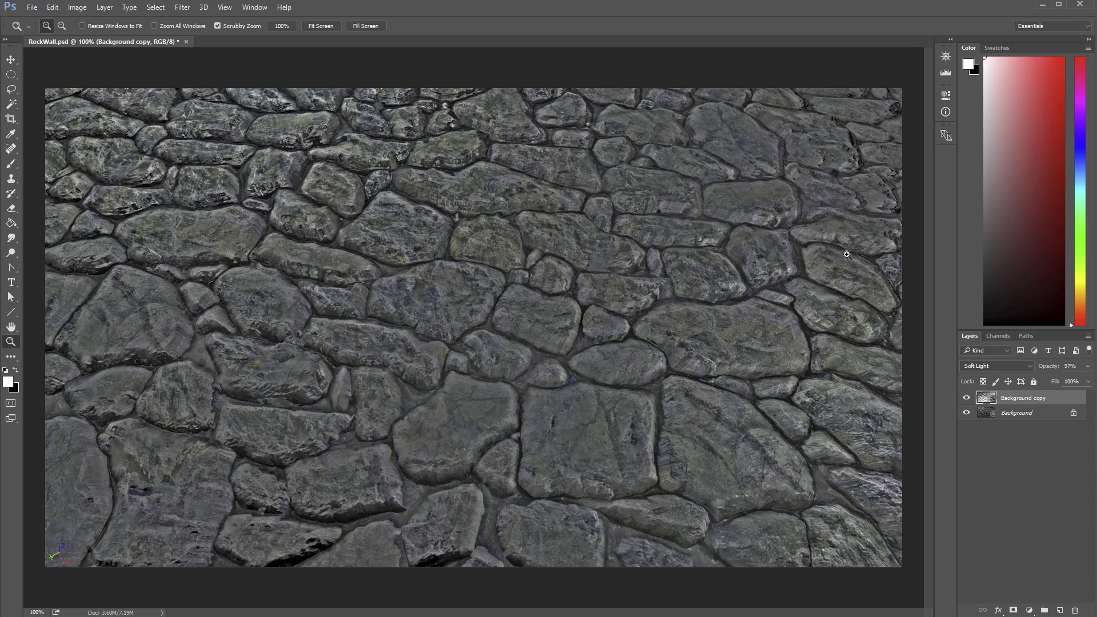
left_click_drag(1020, 413, 1060, 610)
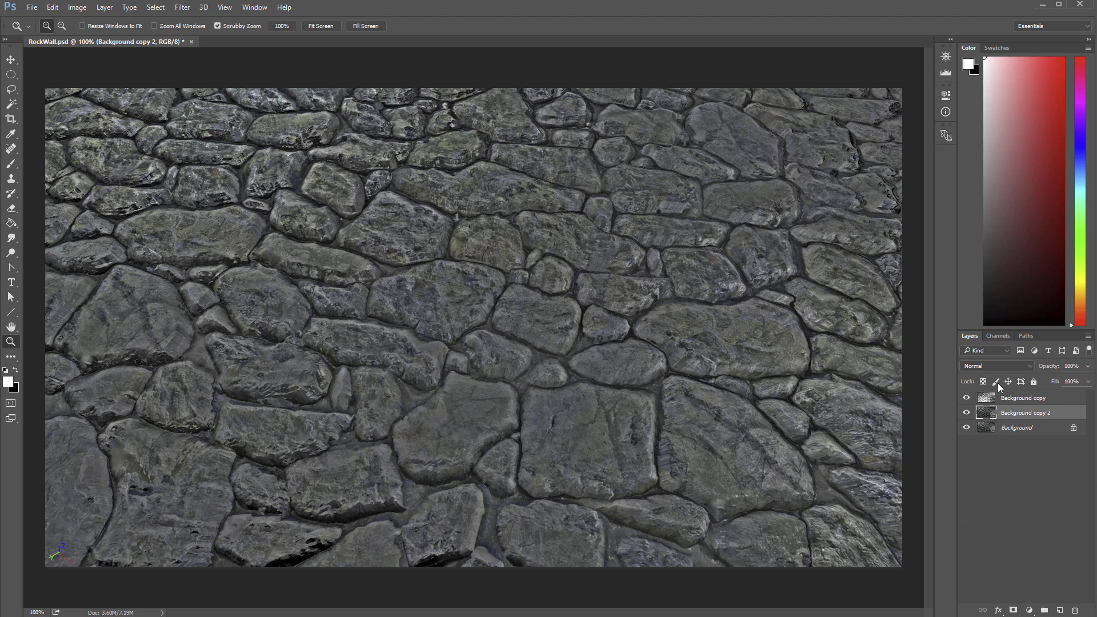
Step: Delete Background copy, then wrap-offset Background copy 2 by +300 px right and +300 px down
left_click(1015, 399)
key("Delete")
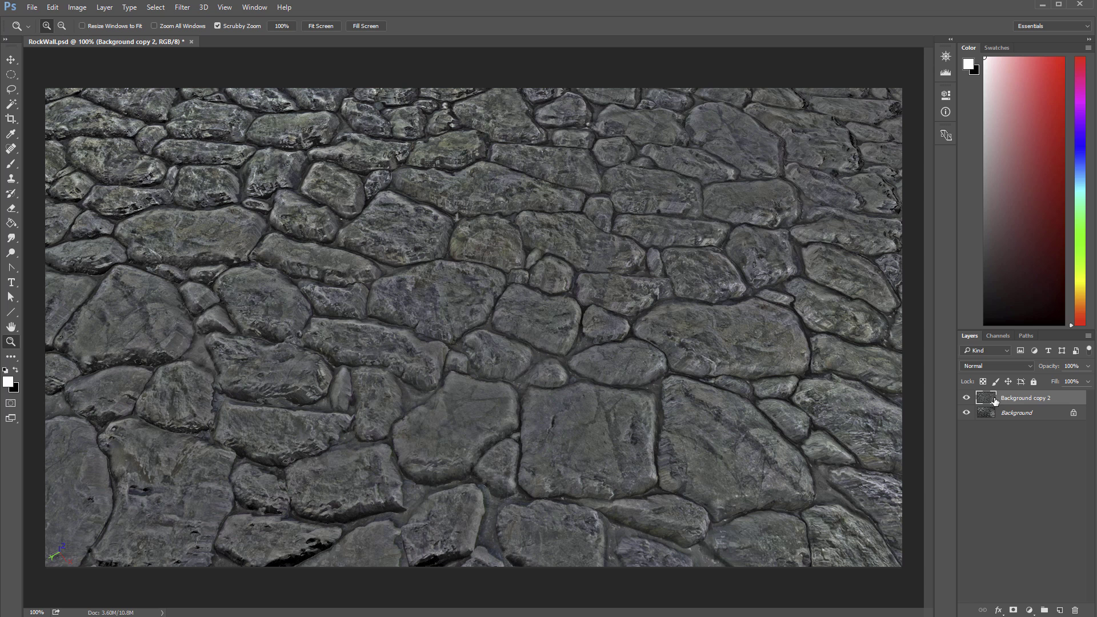
left_click(183, 7)
mouse_move(218, 233)
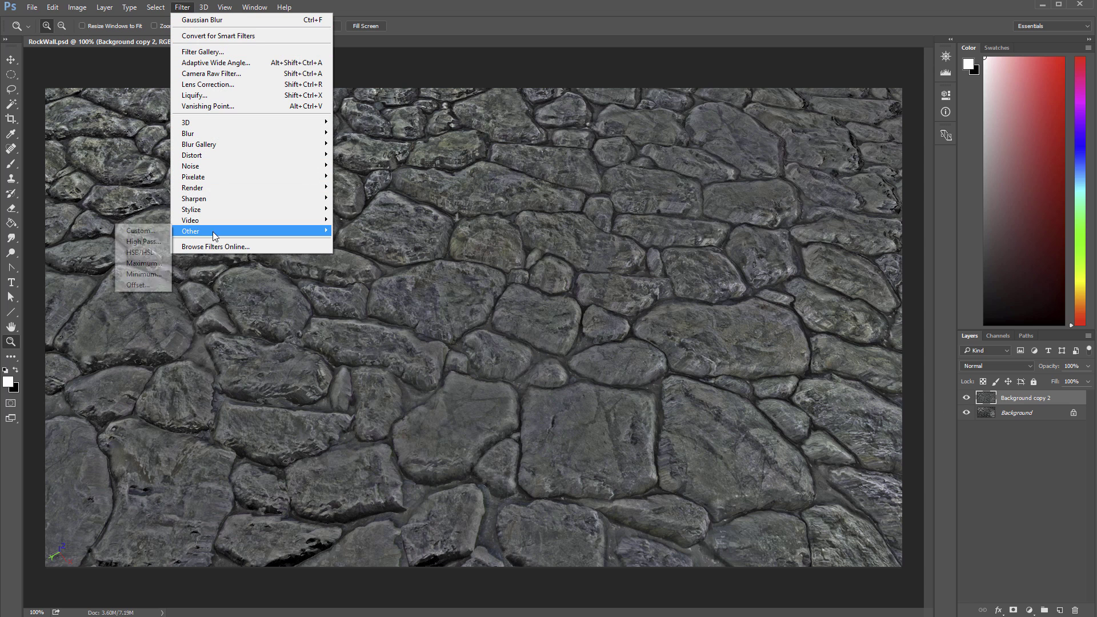
left_click(138, 285)
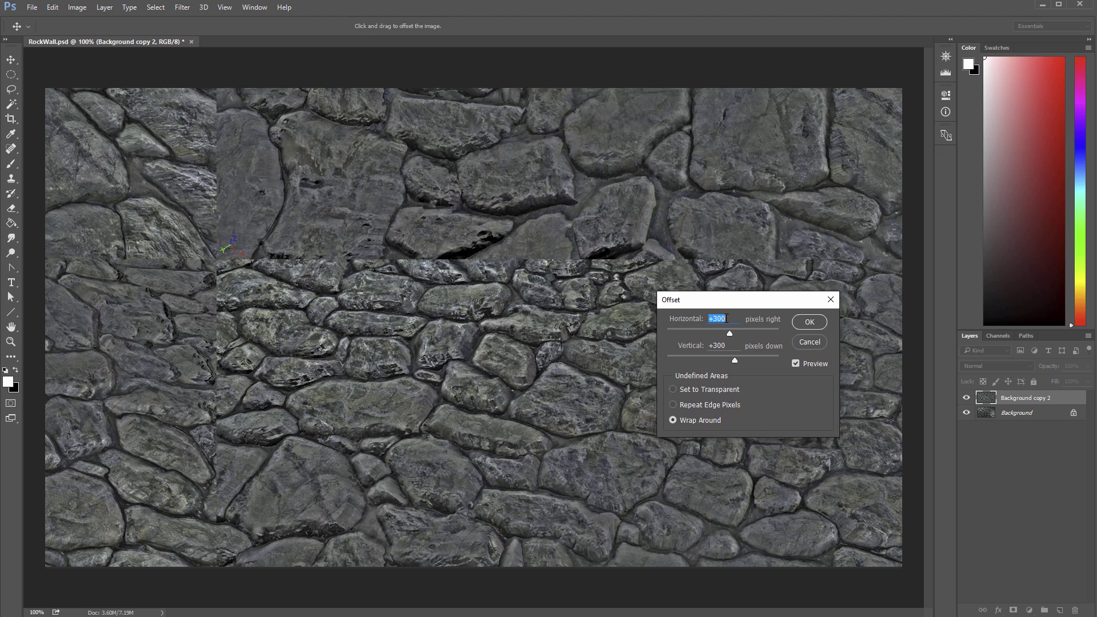
left_click(810, 322)
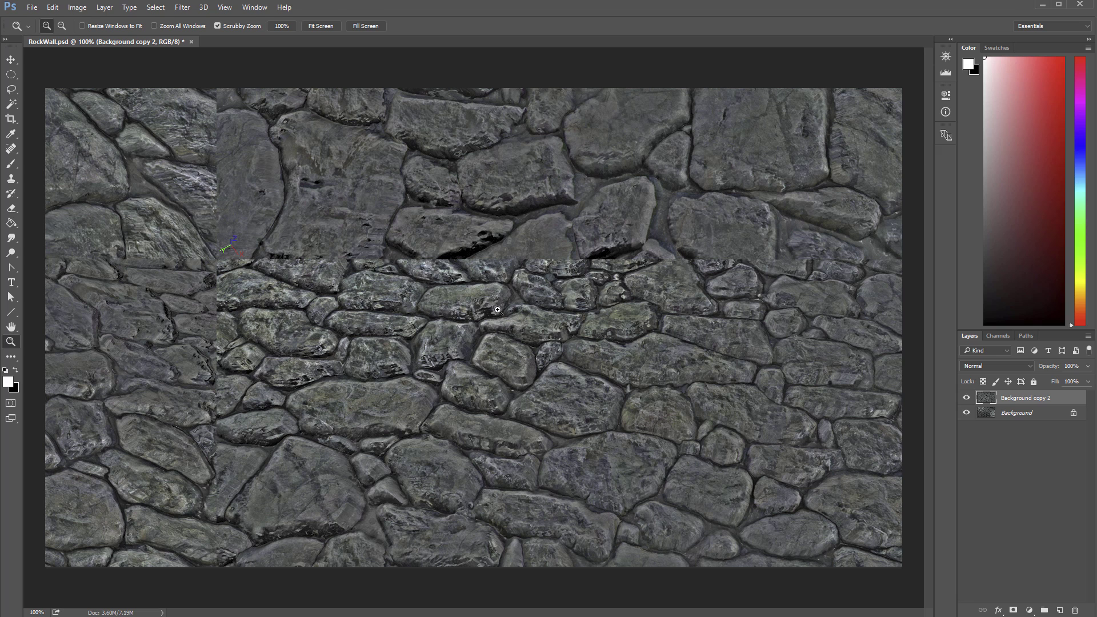
key("l")
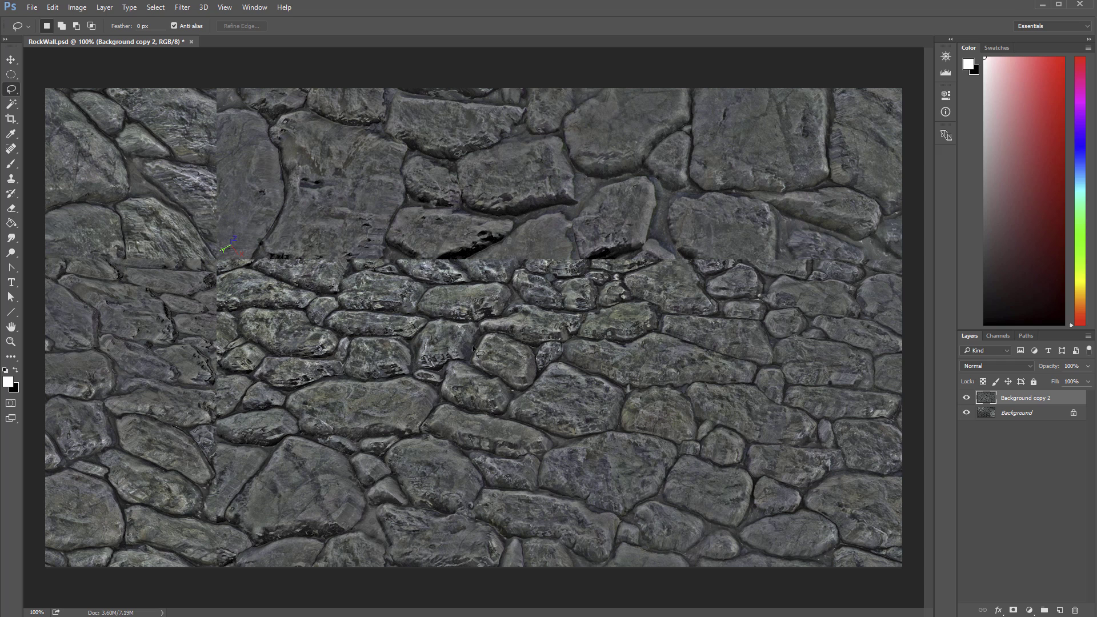
Step: Lasso a single stone just below the horizontal seam and feather the selection
mouse_move(419, 301)
left_mouse_down()
mouse_move(428, 289)
mouse_move(483, 283)
mouse_move(486, 316)
mouse_move(452, 318)
mouse_move(420, 302)
left_mouse_up()
left_click(157, 8)
mouse_move(191, 157)
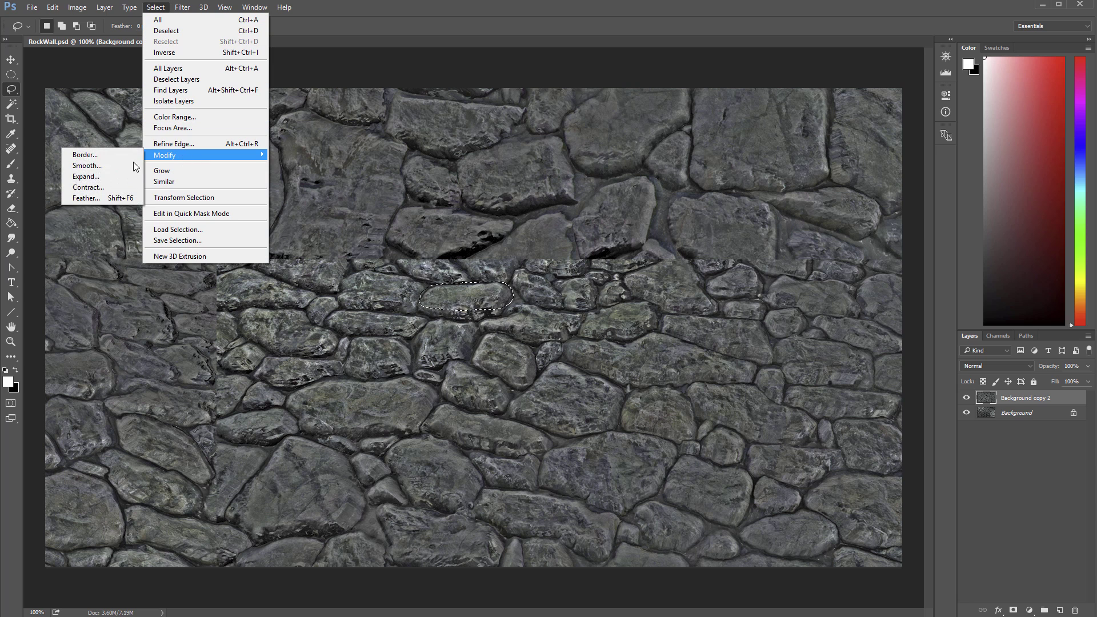
left_click(122, 203)
left_click(589, 196)
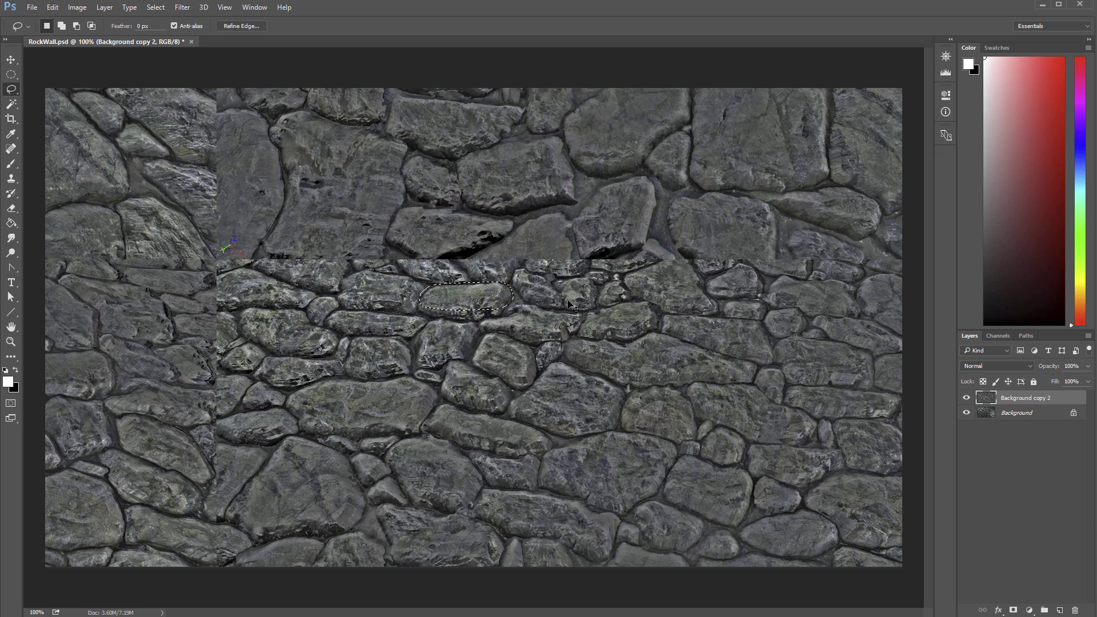
Step: Copy the feathered stone to a new layer, move it up over the seam, and widen it slightly
key("ctrl+j")
key("v")
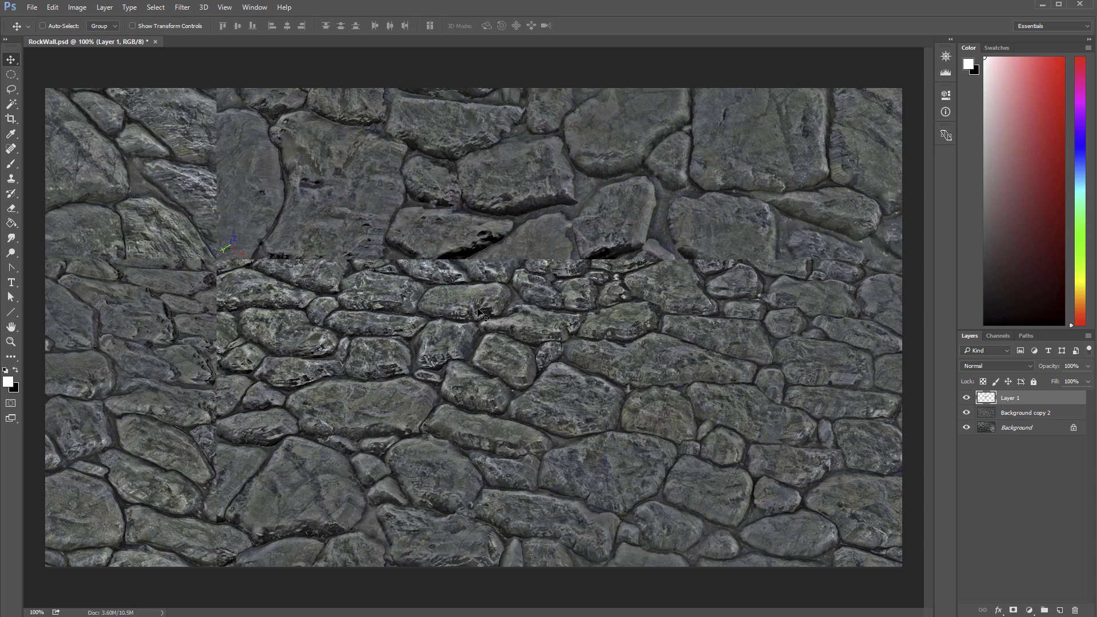
mouse_move(504, 293)
left_mouse_down()
mouse_move(345, 261)
mouse_move(310, 266)
left_mouse_up()
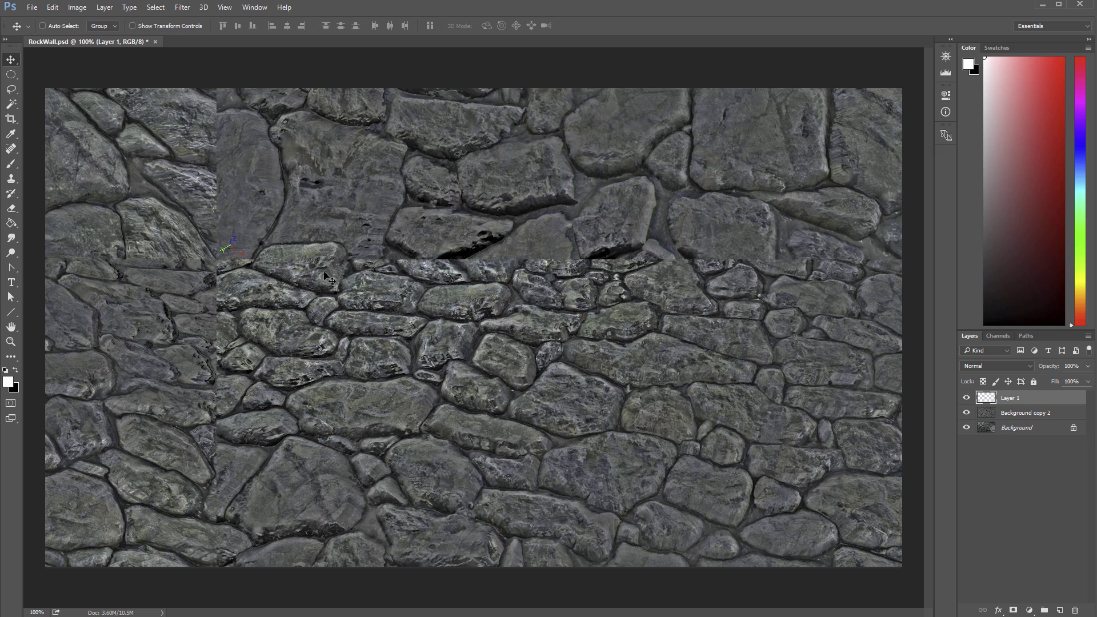
key("z")
left_click(328, 262)
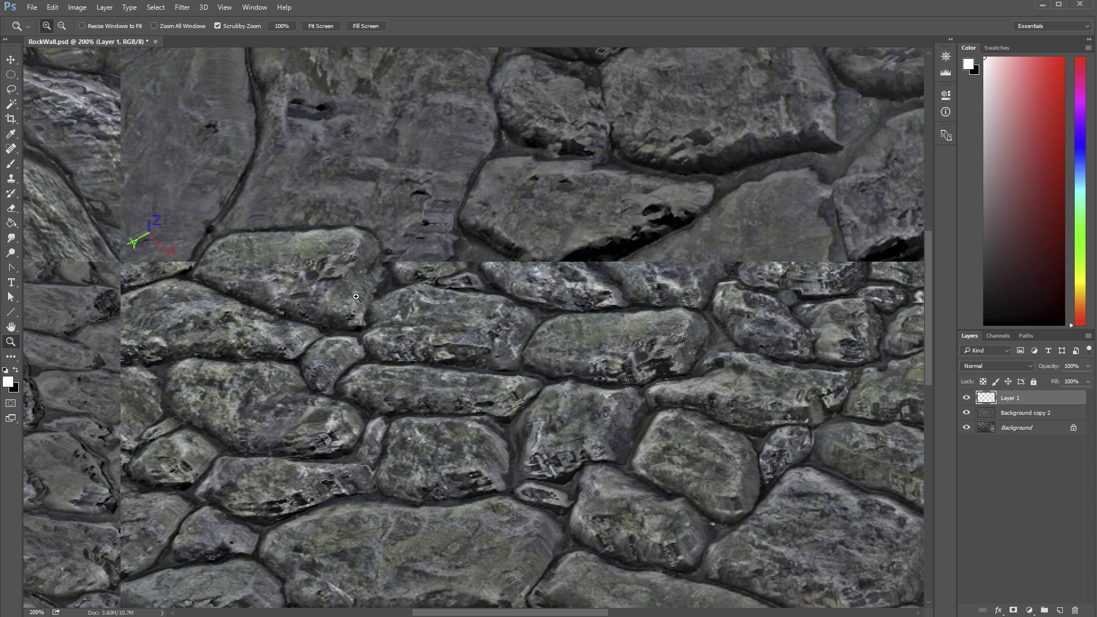
key("ctrl+t")
left_click_drag(391, 252, 397, 254)
key("Return")
Step: Merge the stone into Background copy 2 and zoom in and out to inspect the seam
key("z")
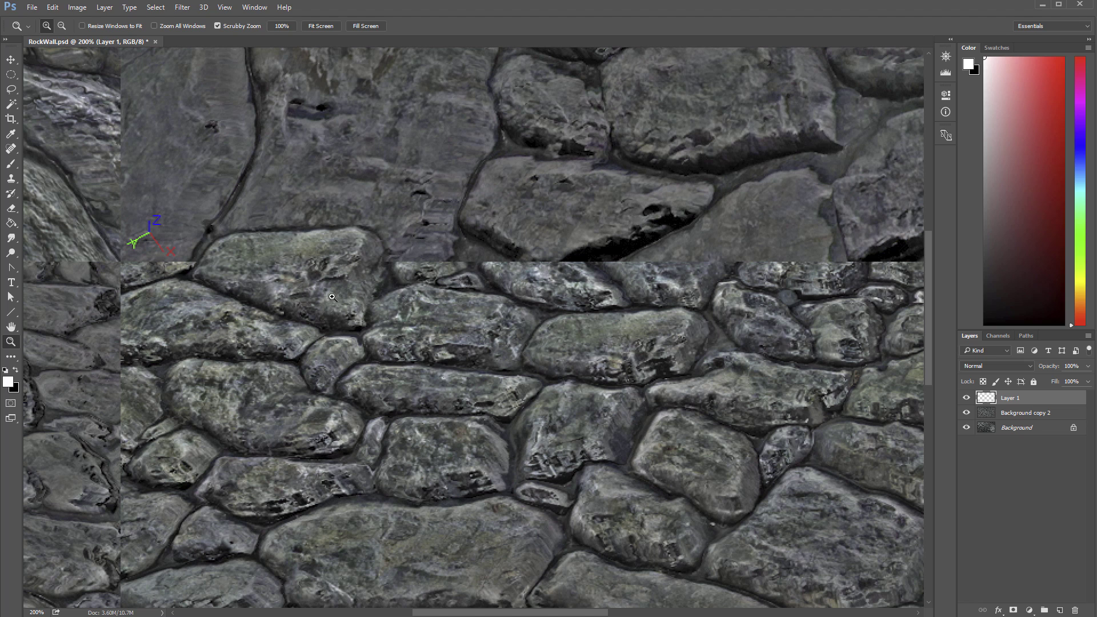
key("ctrl+e")
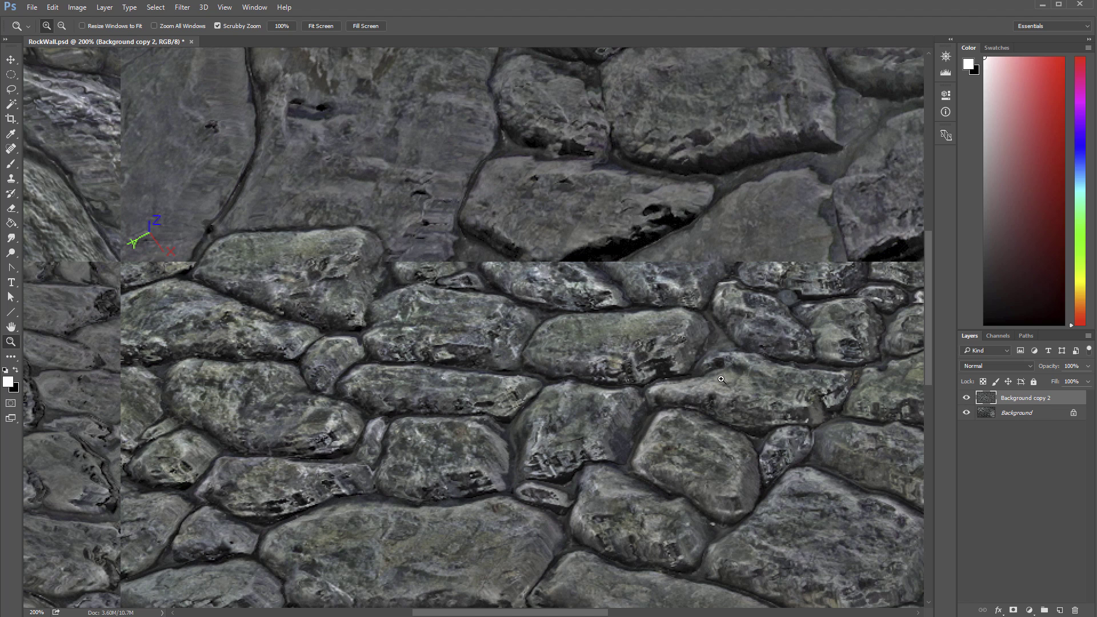
left_click(537, 273, "alt")
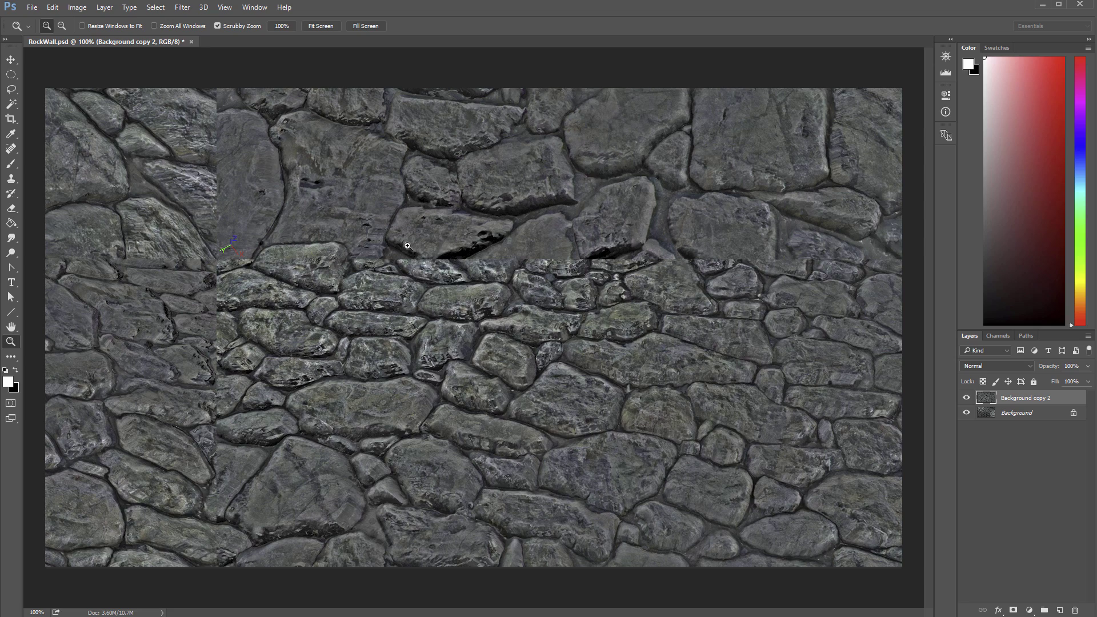
left_click(408, 246)
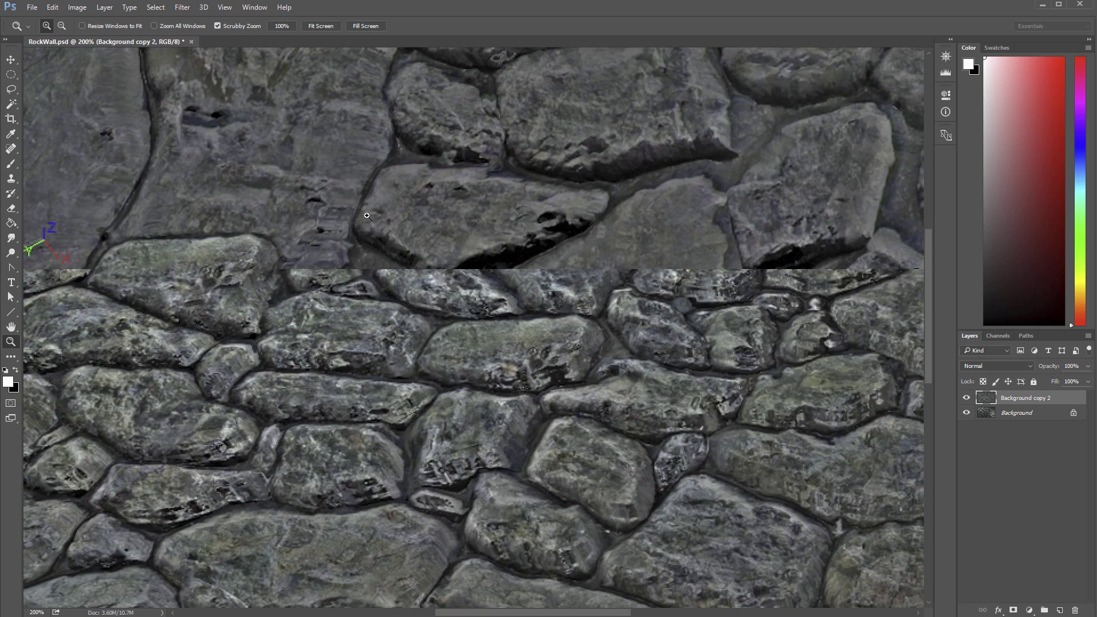
left_click(720, 289, "alt")
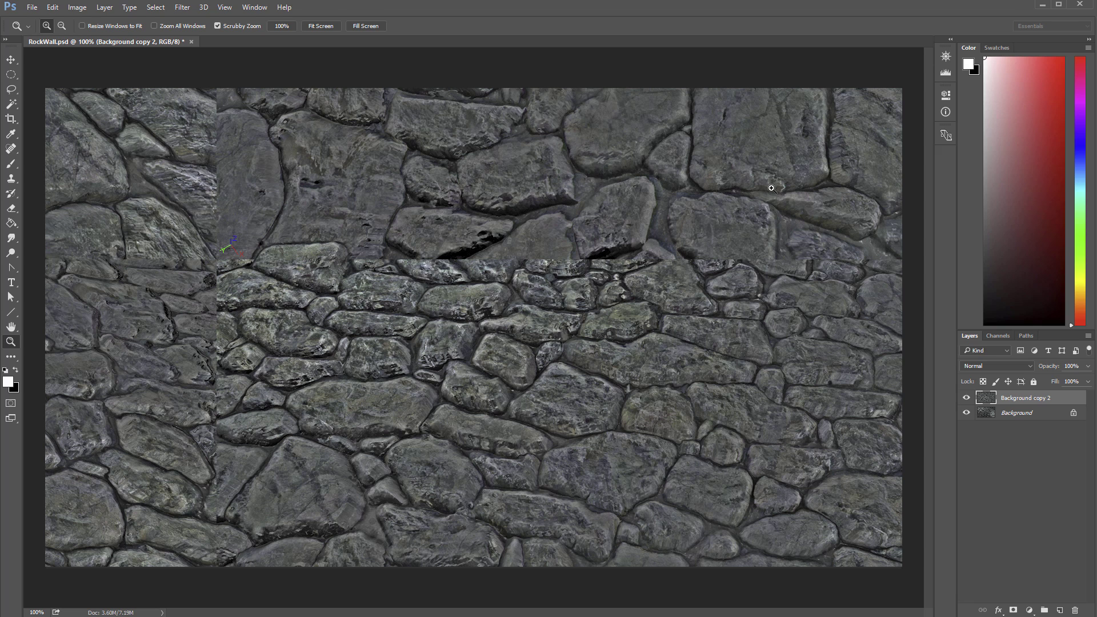
key("l")
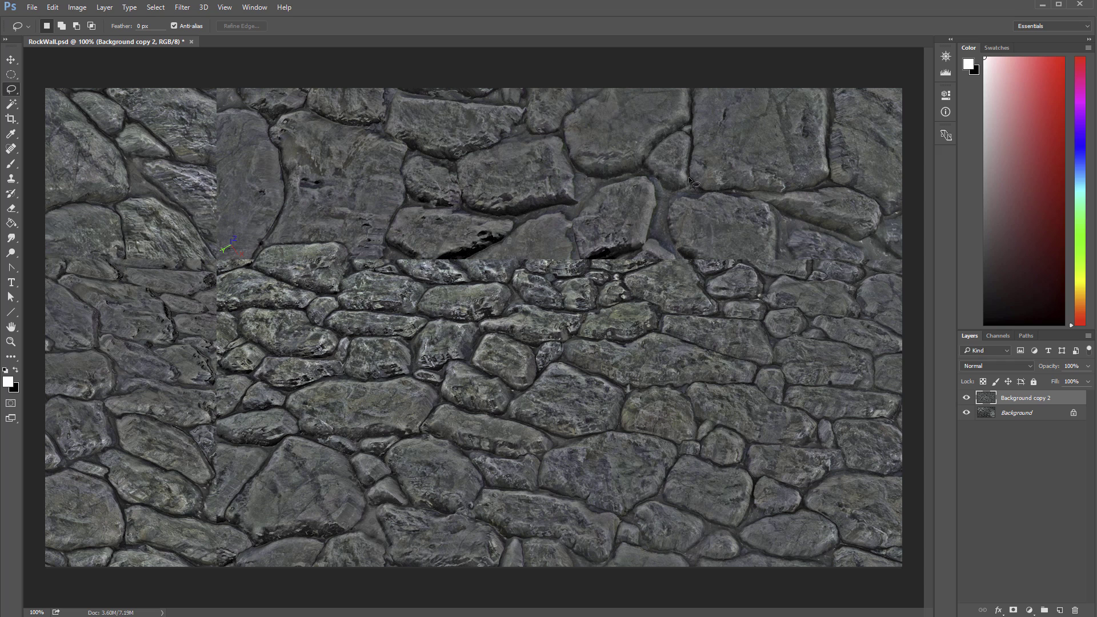
Step: Lasso a stone in the upper right and feather the selection by 2 pixels
left_click_drag(689, 178, 693, 191)
left_click_drag(683, 176, 686, 178)
left_click(156, 7)
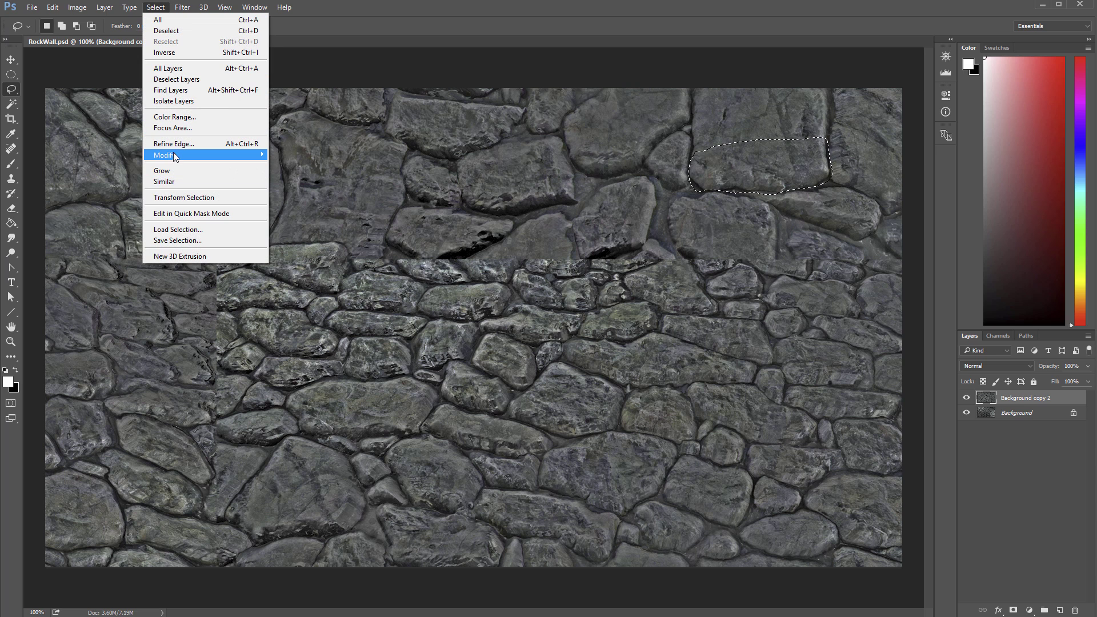
mouse_move(174, 152)
left_click(86, 200)
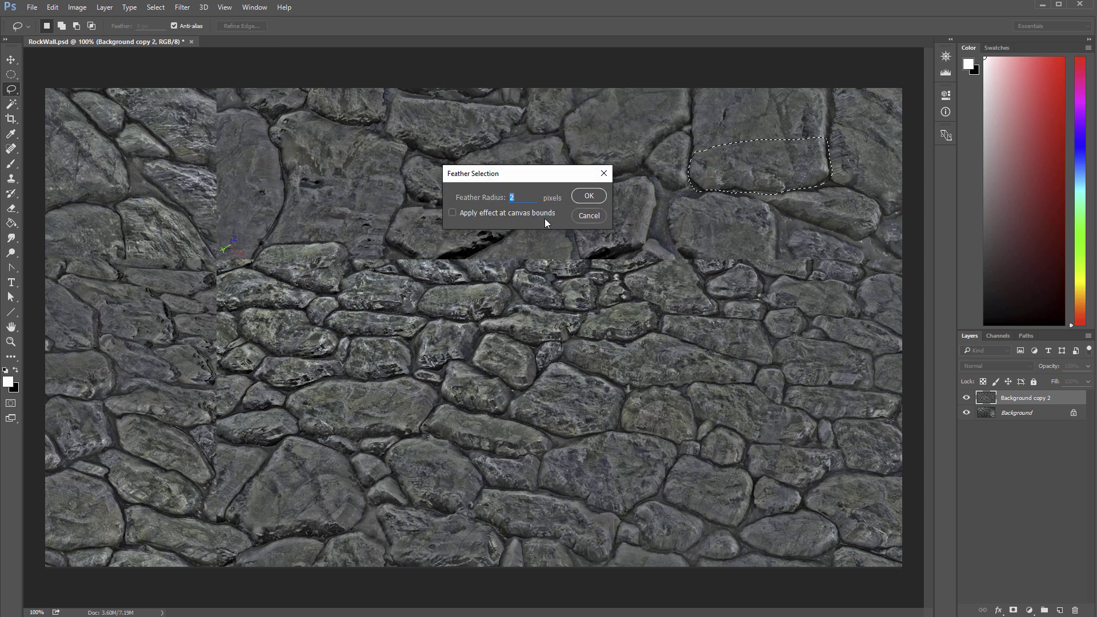
left_click(589, 196)
Step: Copy the stone to Layer 1 and move it left and down over the horizontal seam
key("ctrl+j")
key("v")
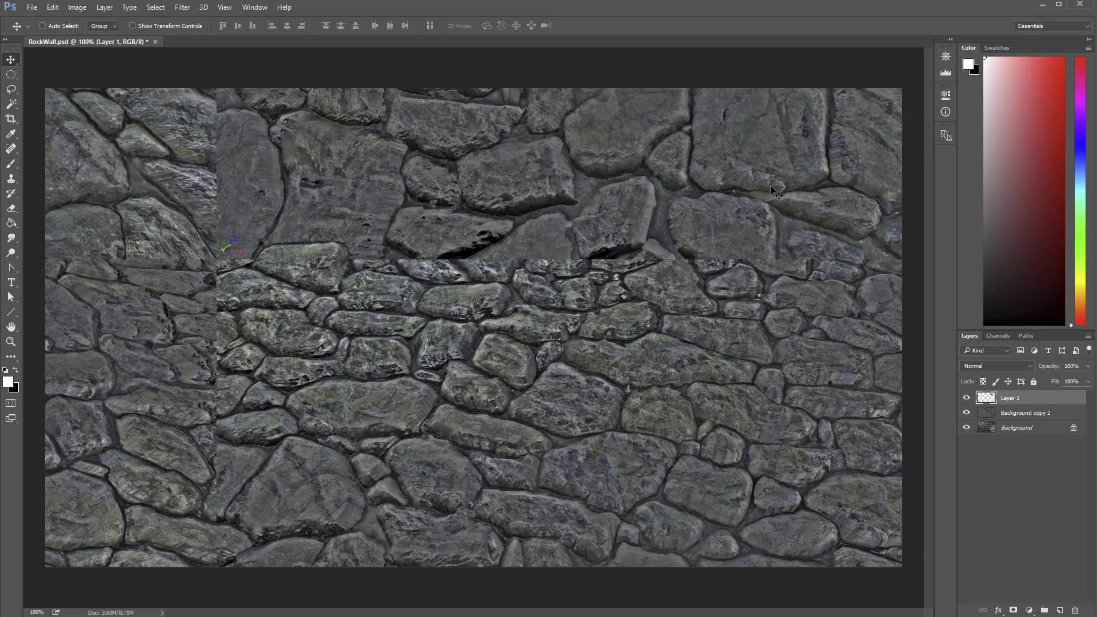
mouse_move(771, 185)
left_mouse_down()
mouse_move(633, 260)
mouse_move(469, 220)
mouse_move(533, 268)
mouse_move(564, 276)
mouse_move(527, 257)
left_mouse_up()
key("z")
left_click(561, 269)
key("v")
Step: Erase Layer 1's edges along the seam with the Eraser at 77% opacity, 86% flow, size 25
key("e")
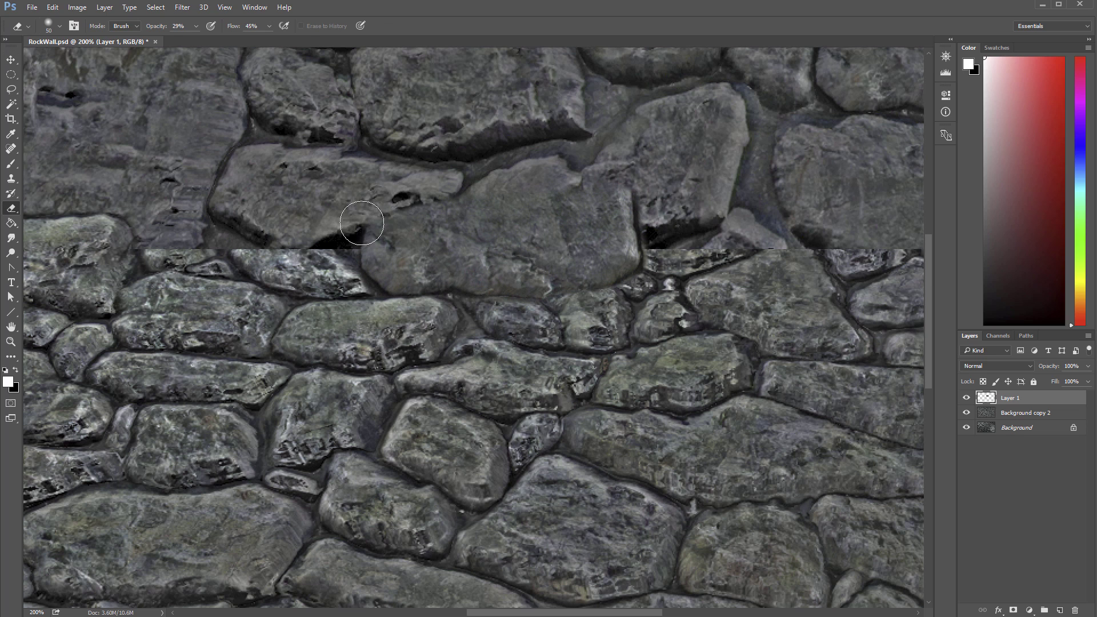
mouse_move(362, 223)
left_mouse_down()
mouse_move(404, 201)
mouse_move(394, 220)
left_mouse_up()
left_click(196, 26)
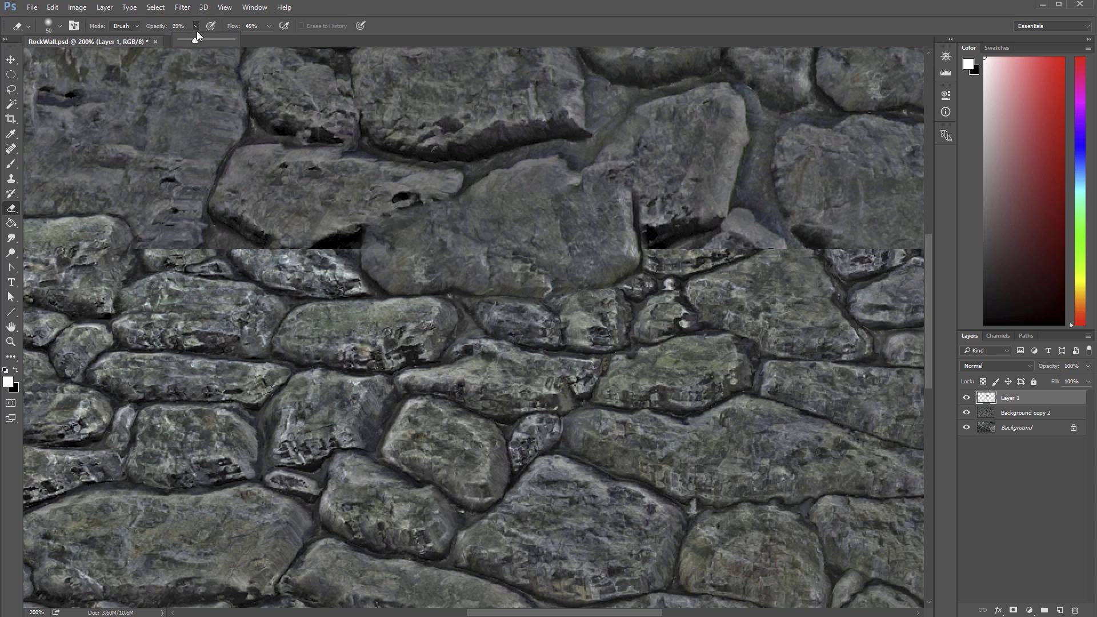
left_click_drag(216, 43, 221, 40)
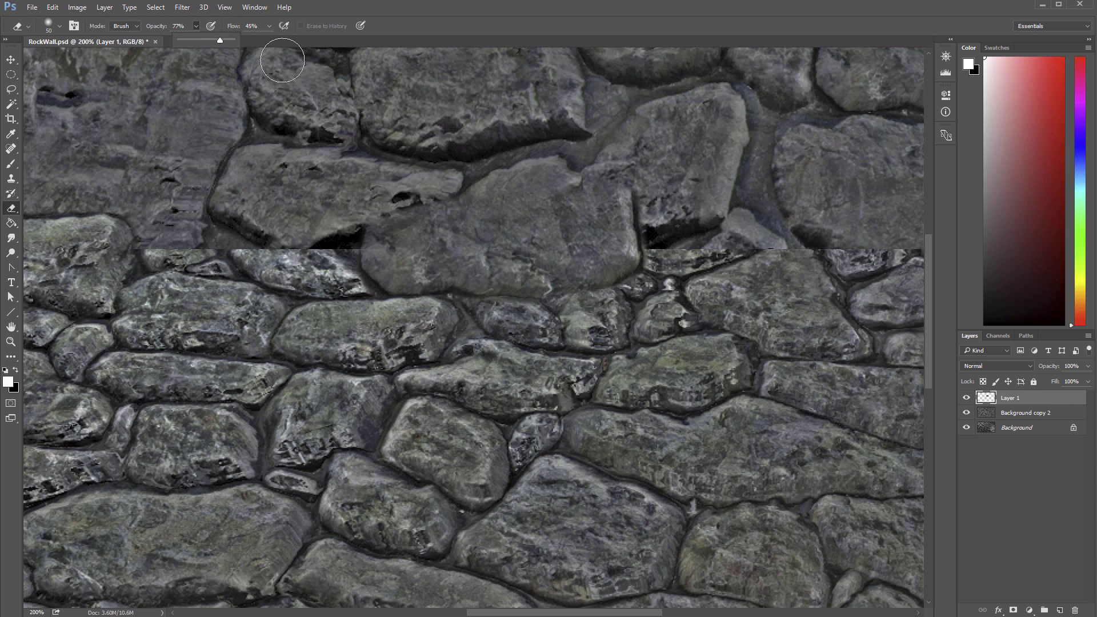
left_click(268, 26)
mouse_move(429, 232)
left_mouse_down()
mouse_move(429, 202)
mouse_move(367, 209)
left_mouse_up()
mouse_move(463, 180)
left_mouse_down()
mouse_move(514, 184)
mouse_move(591, 156)
mouse_move(632, 183)
mouse_move(612, 177)
mouse_move(609, 189)
mouse_move(624, 207)
mouse_move(619, 186)
mouse_move(637, 232)
mouse_move(635, 215)
mouse_move(626, 248)
mouse_move(611, 229)
mouse_move(625, 251)
mouse_move(636, 257)
mouse_move(644, 239)
left_mouse_up()
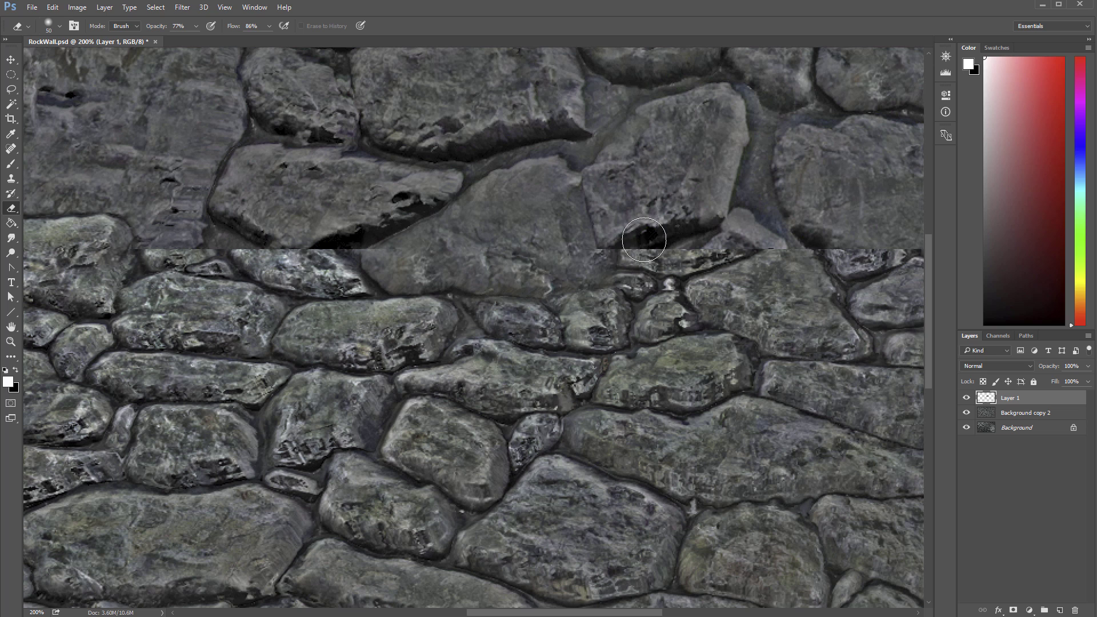
key("bracketleft")
key("bracketleft")
key("bracketleft")
key("bracketleft")
mouse_move(426, 246)
left_mouse_down()
mouse_move(600, 252)
mouse_move(573, 279)
left_mouse_up()
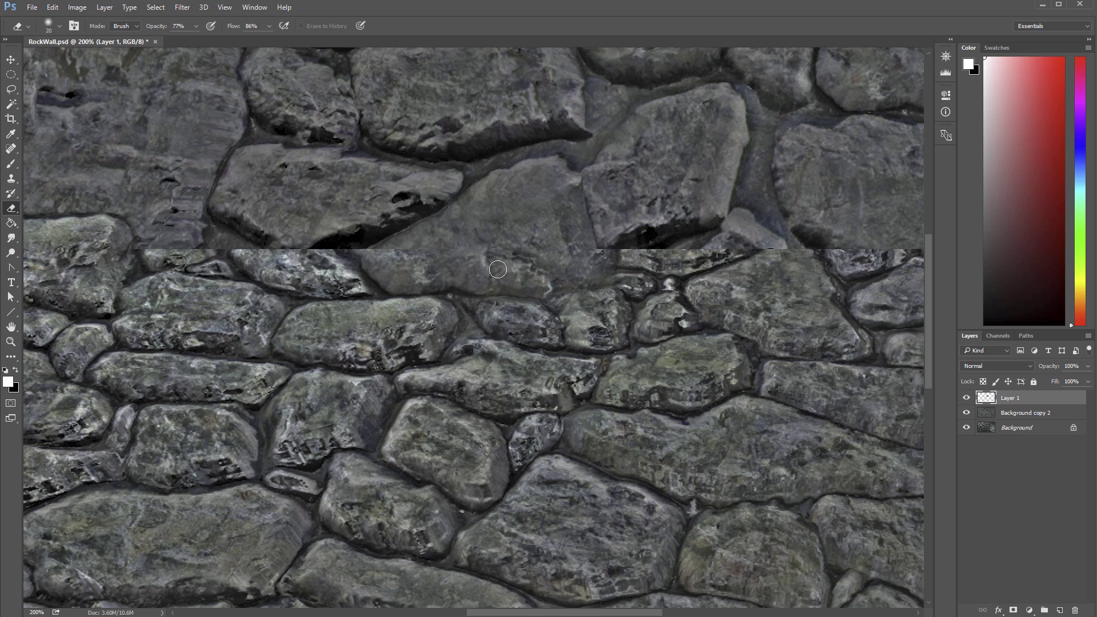
Step: Nudge the stone patch down, erase more of its edges, and toggle Layer 1 to compare
key("v")
key("shift+Down")
mouse_move(505, 269)
left_mouse_down()
mouse_move(523, 301)
mouse_move(515, 251)
mouse_move(517, 261)
left_mouse_up()
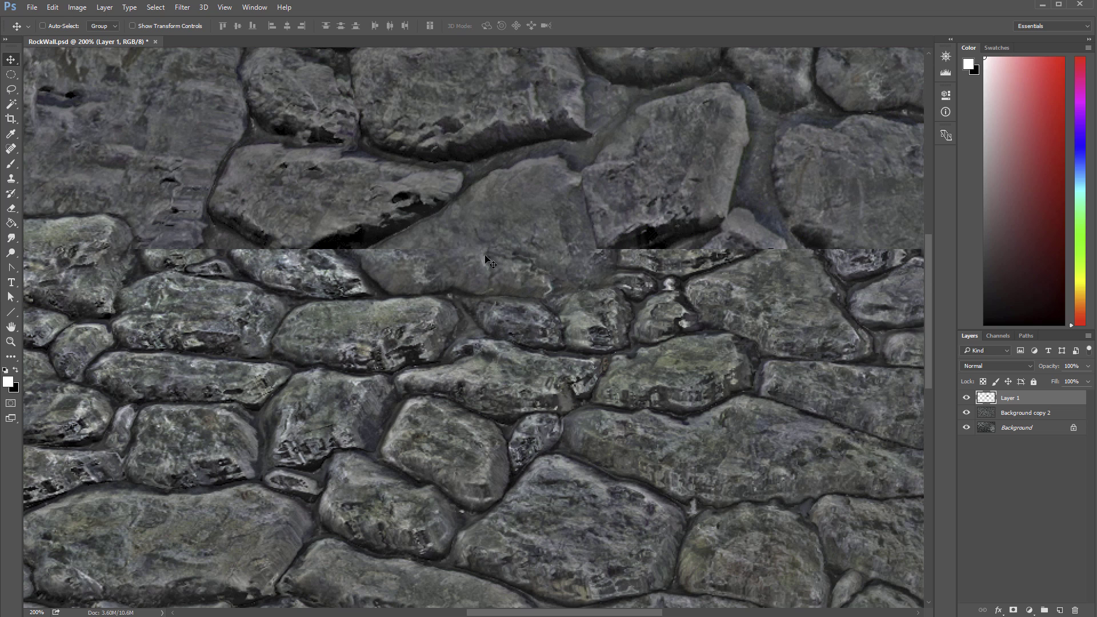
key("e")
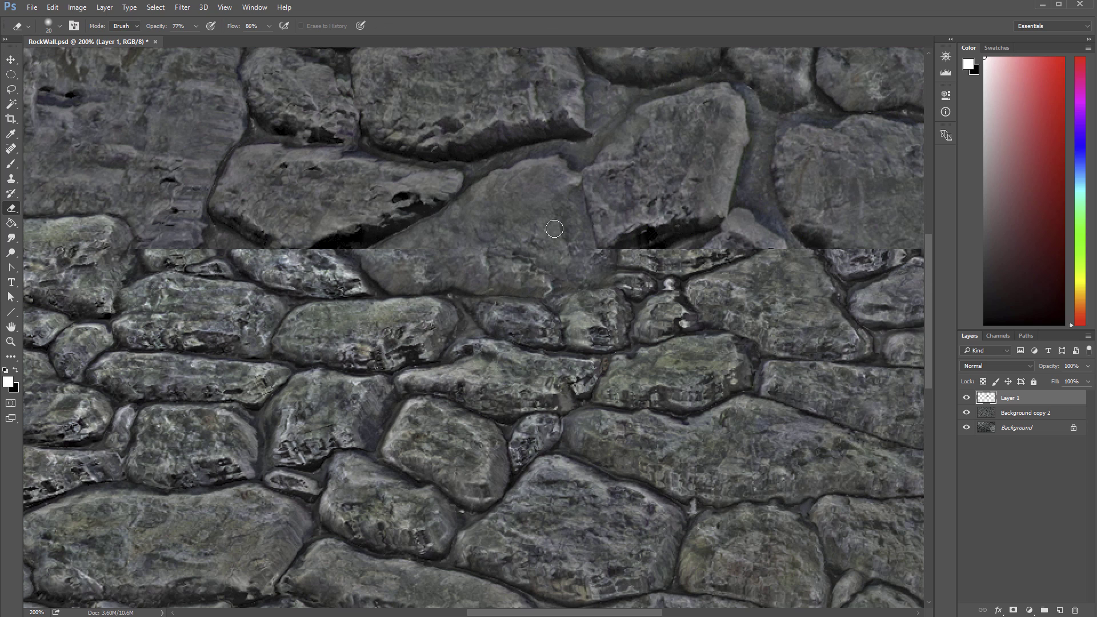
mouse_move(583, 251)
left_mouse_down()
mouse_move(626, 252)
mouse_move(600, 281)
mouse_move(610, 280)
left_mouse_up()
left_click(967, 400)
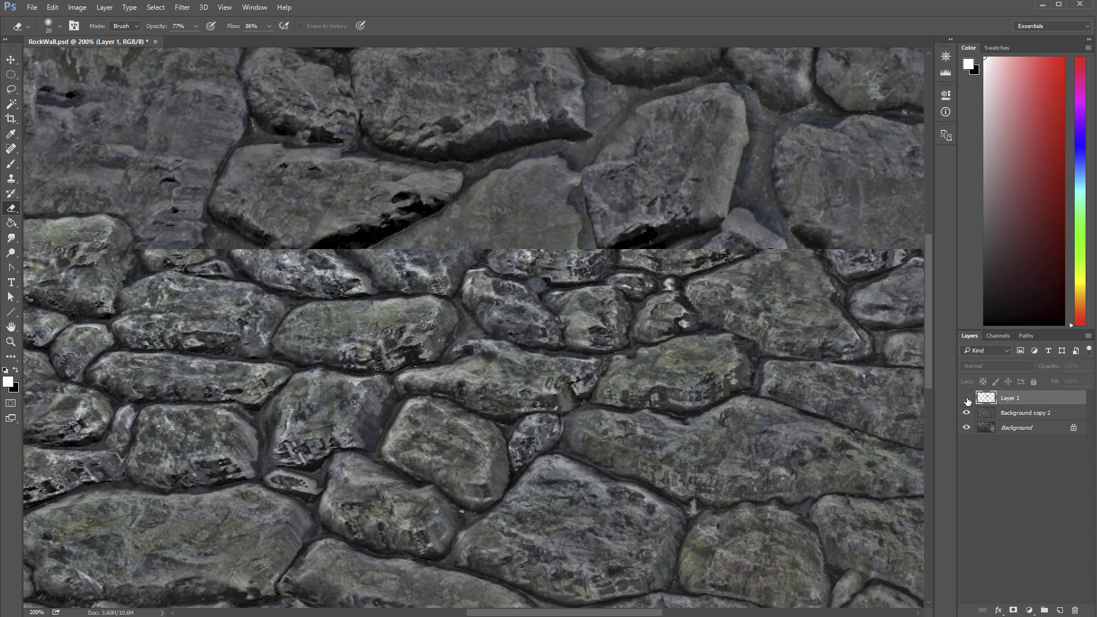
left_click(967, 400)
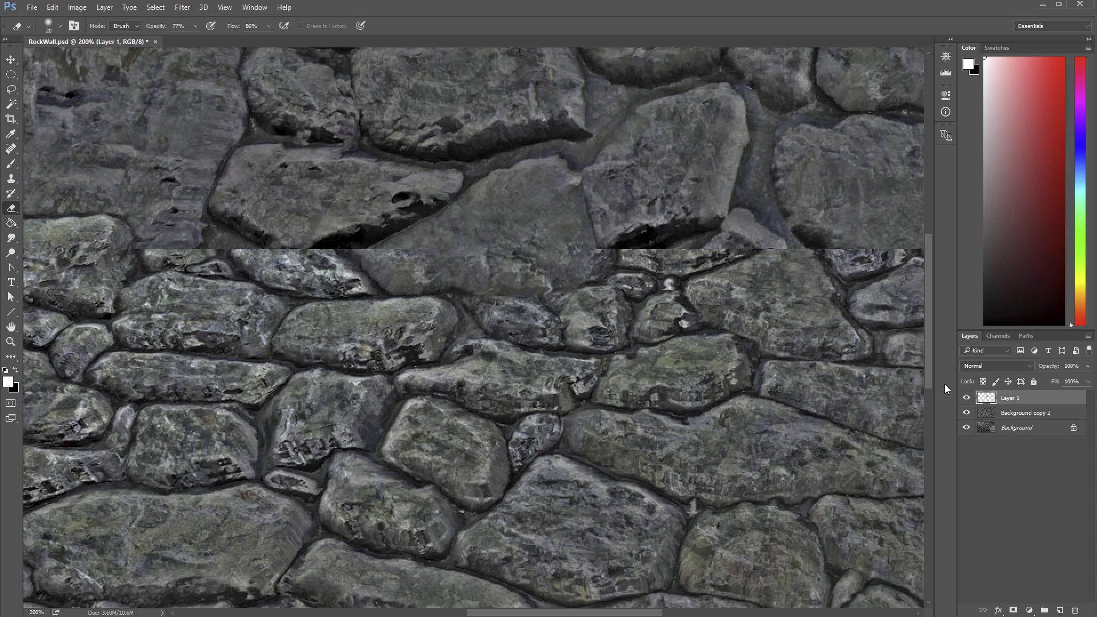
Step: Merge Layer 1 into Background copy 2, then zoom out and back in on the seam
key("Delete")
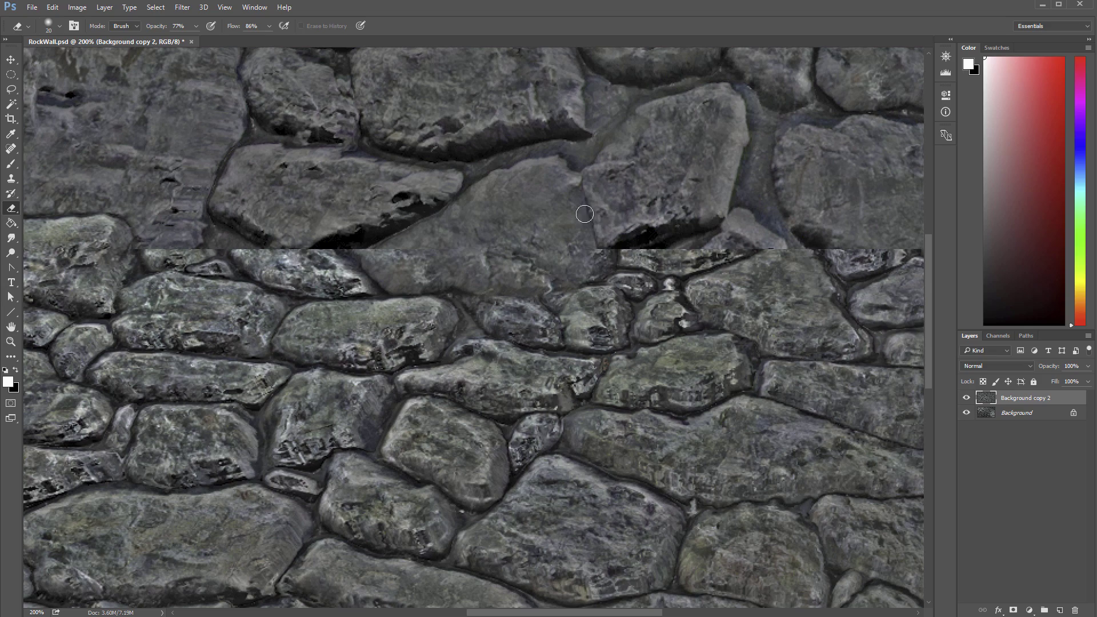
key("z")
left_click(623, 249, "alt")
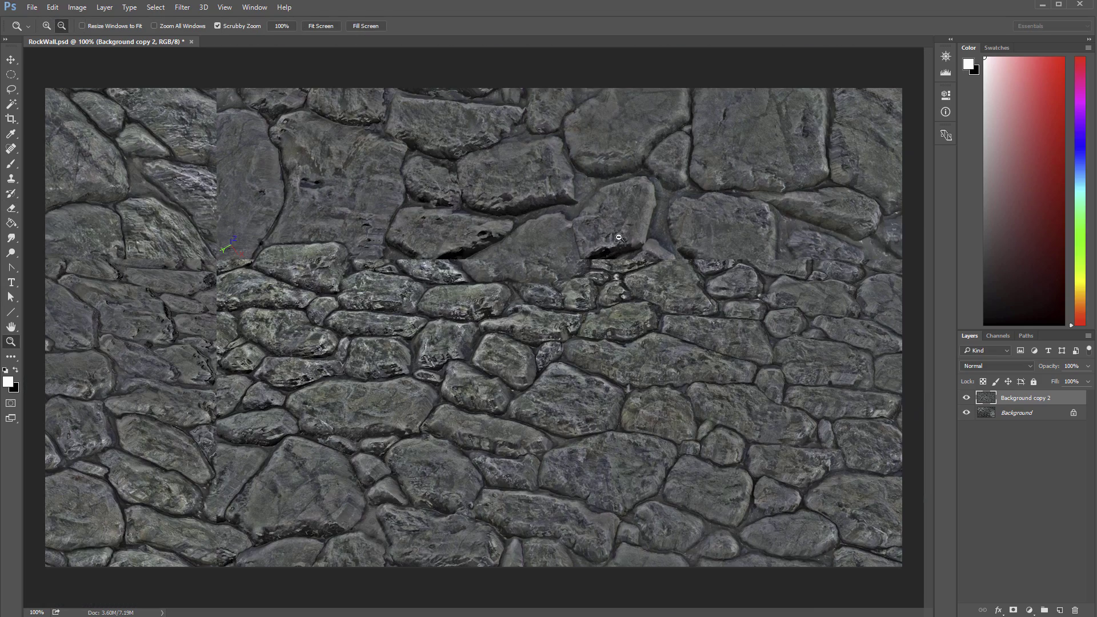
left_click(588, 252)
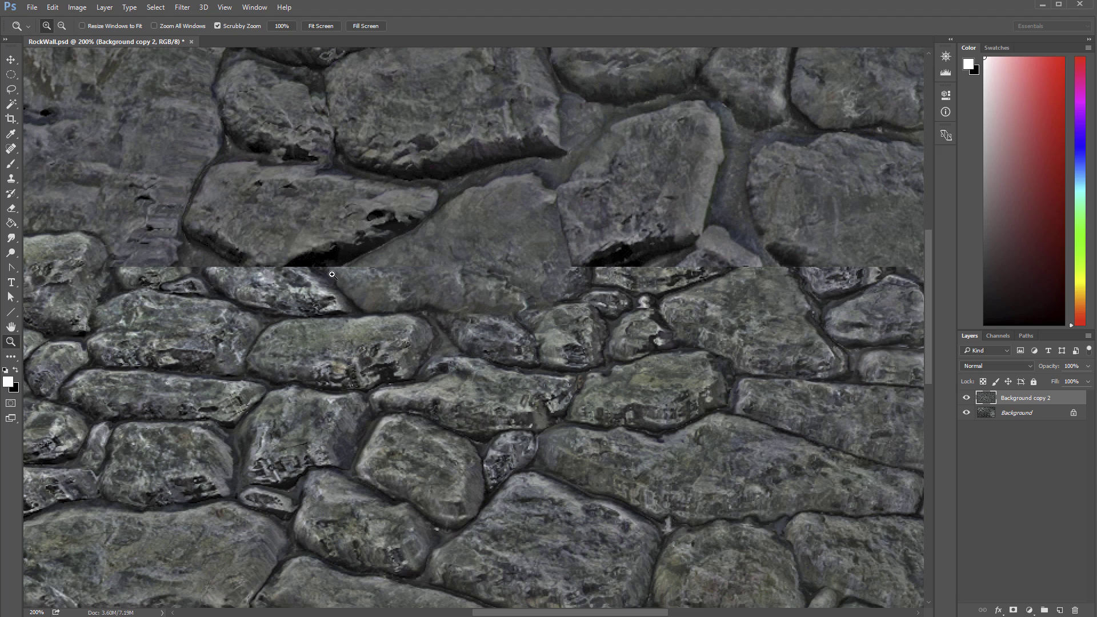
Step: Sample nearby rock with the Clone Stamp and clone it over the seam's dark crevice at 300% zoom
key("s")
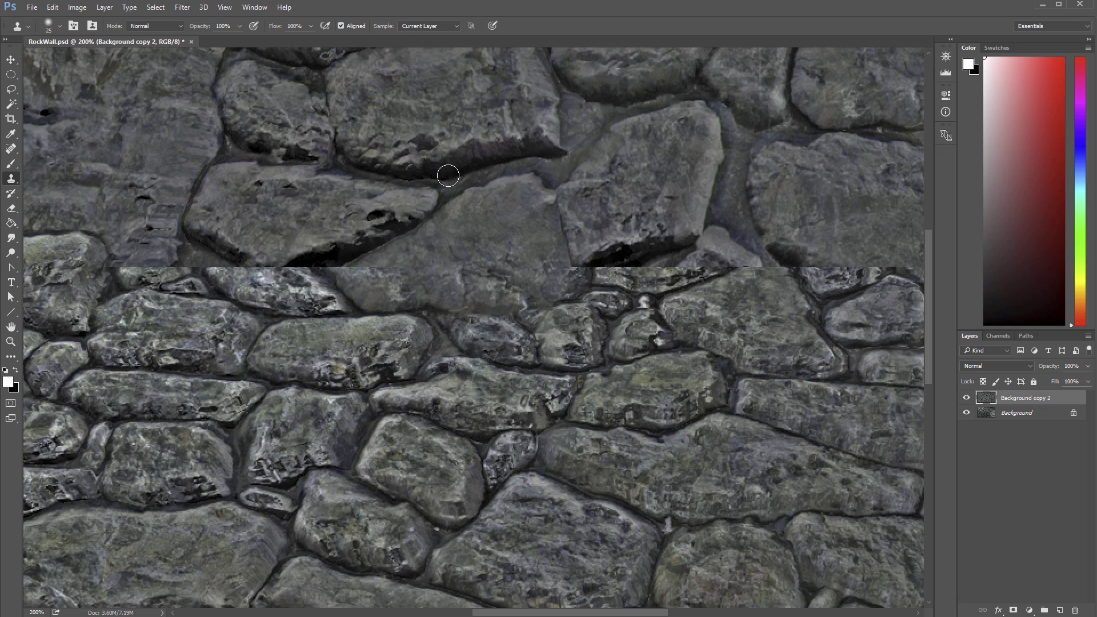
left_click(447, 179, "alt")
left_click(332, 273)
key("z")
left_click(332, 271)
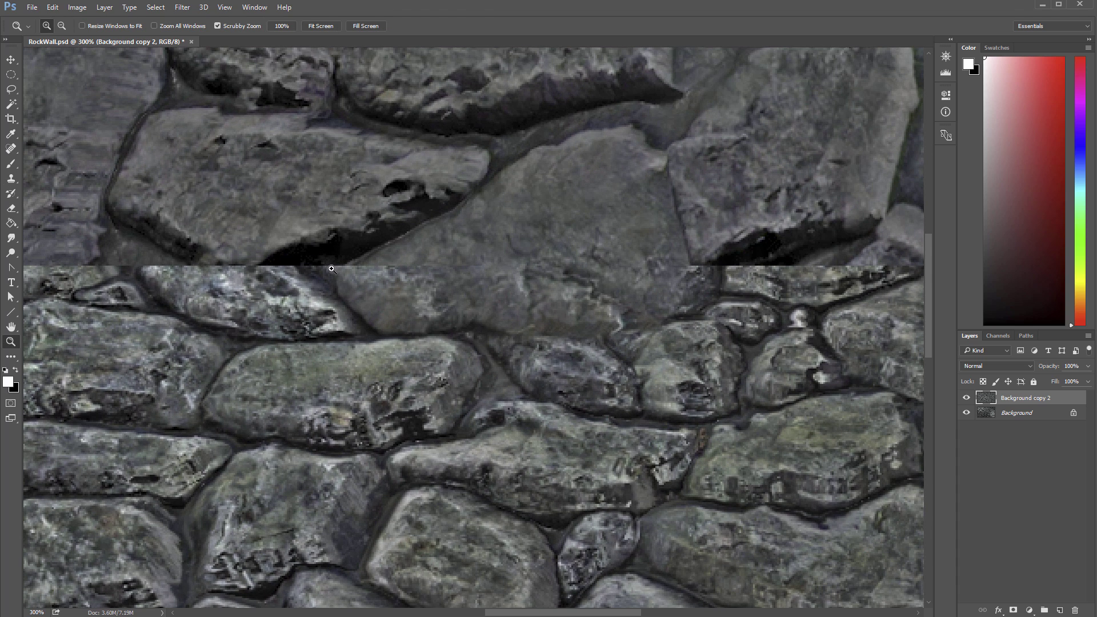
key("s")
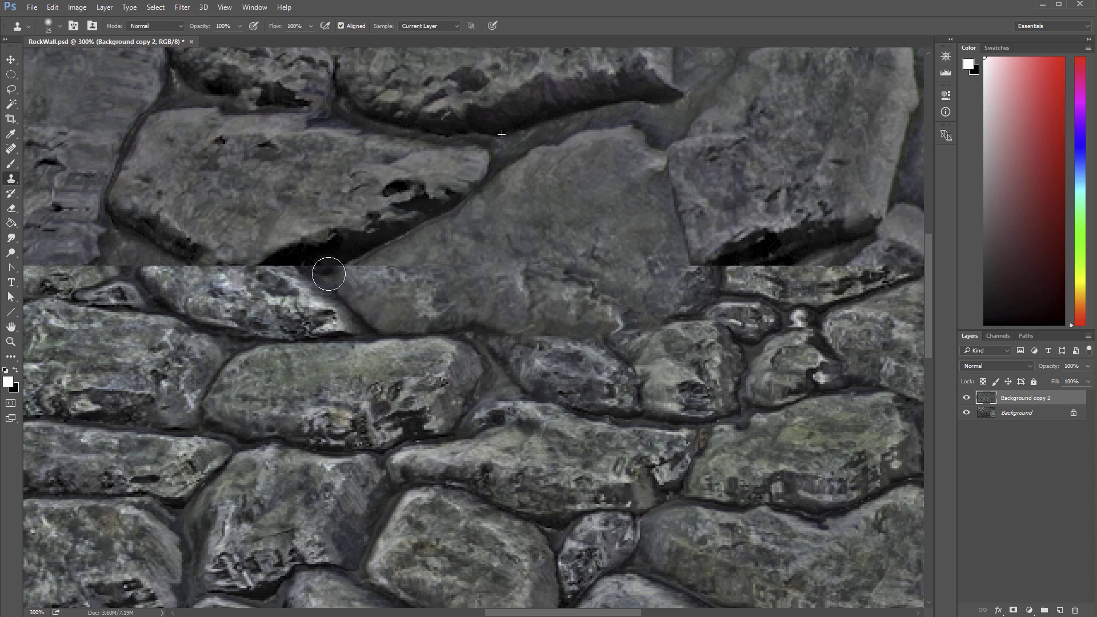
mouse_move(329, 275)
left_mouse_down()
mouse_move(331, 255)
mouse_move(318, 262)
mouse_move(355, 232)
mouse_move(333, 255)
mouse_move(299, 254)
mouse_move(298, 265)
mouse_move(208, 251)
mouse_move(280, 255)
mouse_move(265, 247)
mouse_move(275, 262)
left_mouse_up()
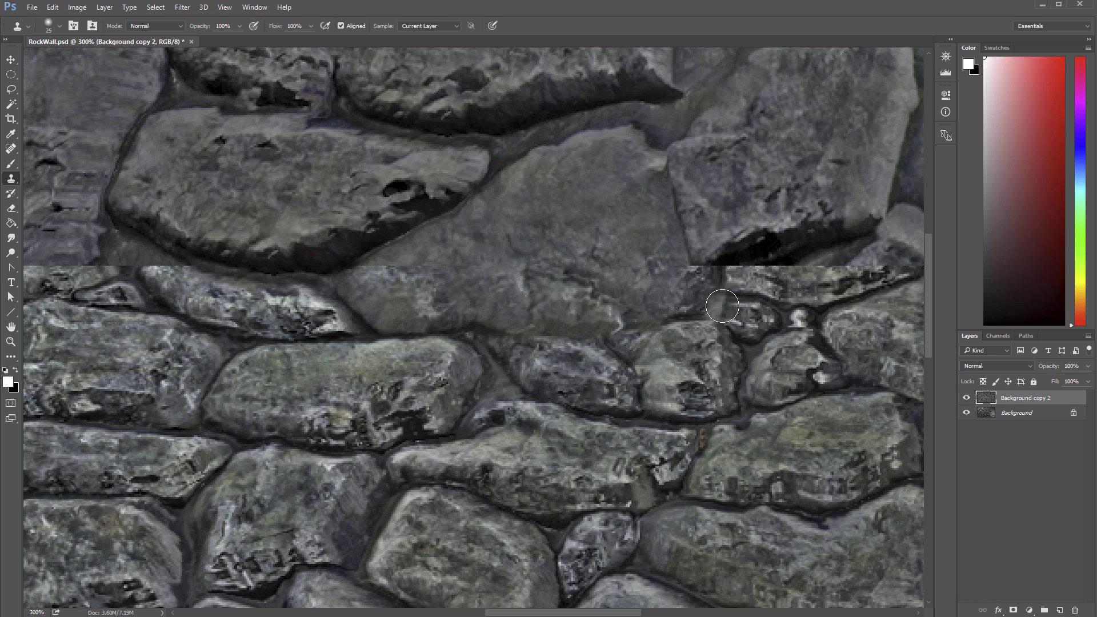
Step: Resample rock from the seam's right end and the central stone, paint along the seam, then zoom to 100%
key("alt")
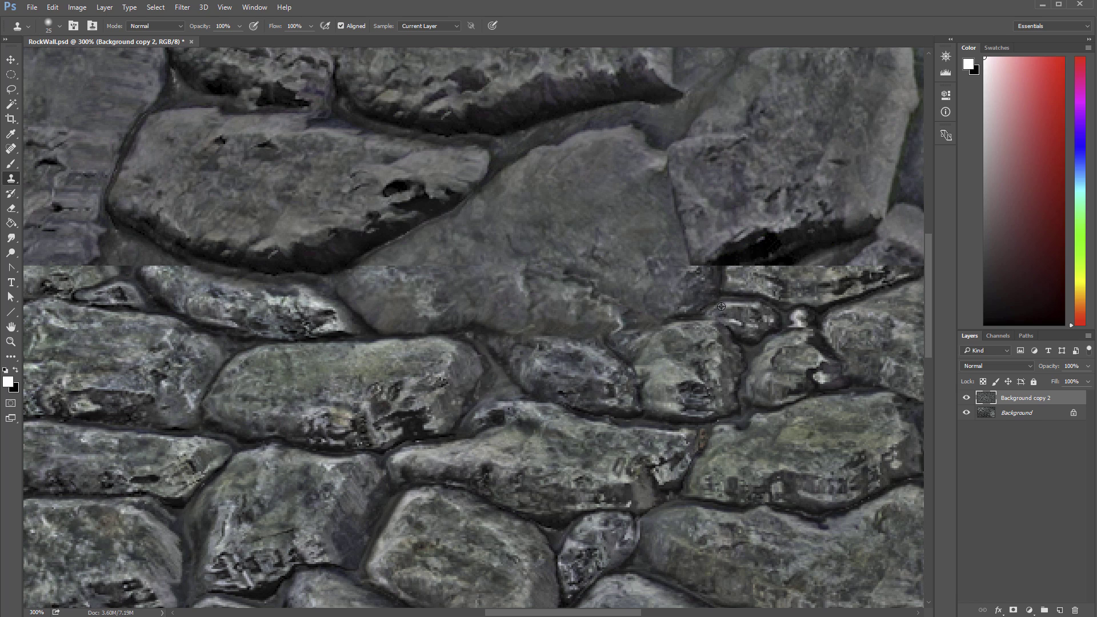
left_click(721, 306, "alt")
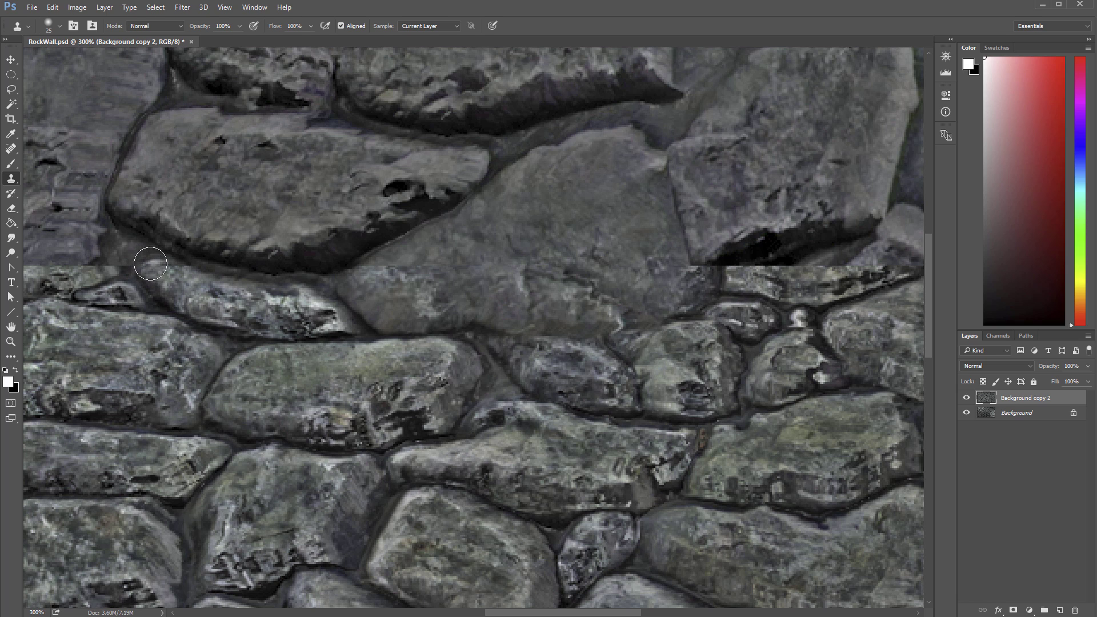
mouse_move(154, 266)
left_mouse_down()
mouse_move(186, 278)
mouse_move(152, 274)
mouse_move(190, 268)
mouse_move(240, 279)
mouse_move(201, 282)
mouse_move(334, 288)
mouse_move(236, 281)
mouse_move(168, 259)
mouse_move(218, 281)
mouse_move(357, 292)
mouse_move(495, 284)
mouse_move(499, 272)
mouse_move(574, 278)
mouse_move(585, 288)
mouse_move(553, 294)
mouse_move(664, 322)
mouse_move(451, 264)
mouse_move(527, 242)
mouse_move(508, 198)
mouse_move(534, 220)
mouse_move(544, 201)
mouse_move(585, 210)
left_mouse_up()
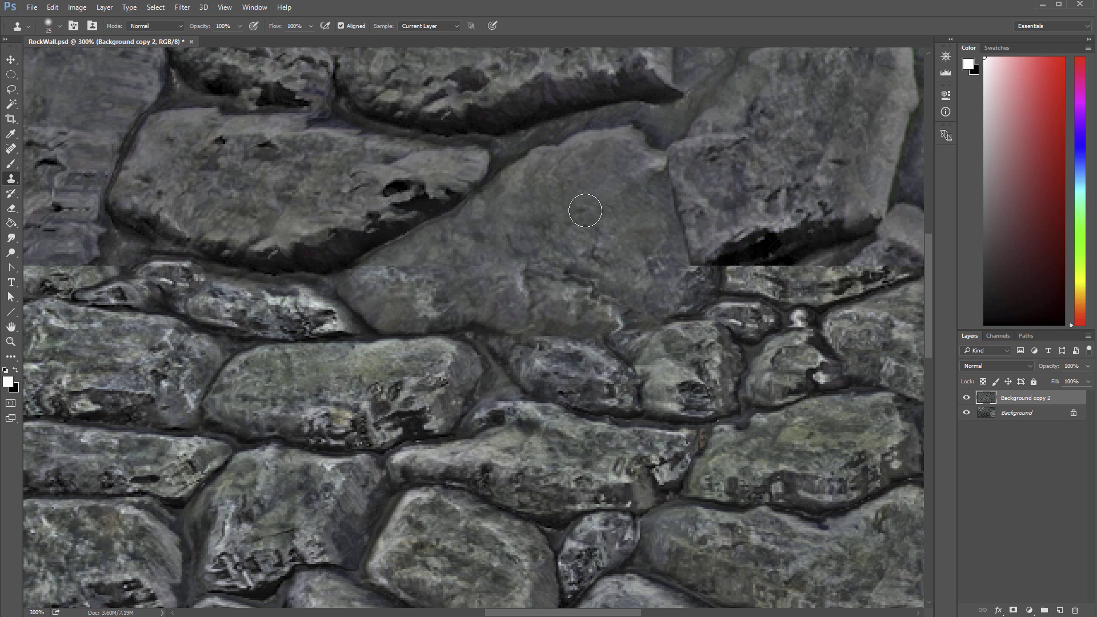
key("alt")
left_click(587, 195, "alt")
mouse_move(411, 264)
left_mouse_down()
mouse_move(372, 273)
mouse_move(540, 272)
mouse_move(654, 247)
mouse_move(648, 274)
mouse_move(672, 279)
mouse_move(692, 269)
left_mouse_up()
key("z")
left_click(663, 302, "alt")
left_click(479, 250, "alt")
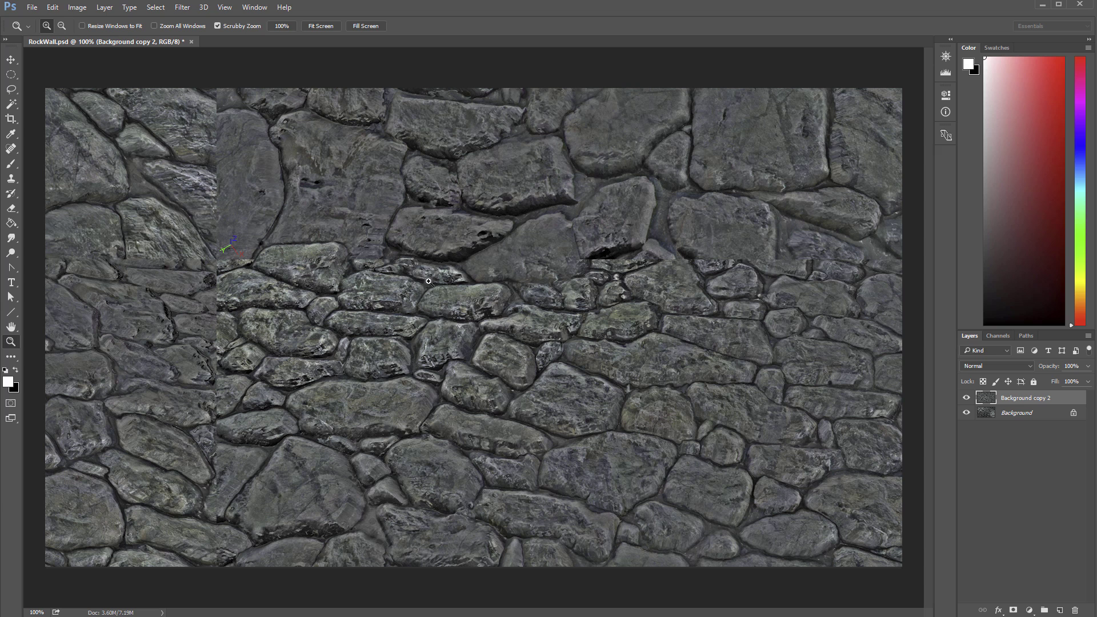
Step: Apply Filter > Other > Offset with -300 horizontal and -300 vertical, wrapping around
left_click(183, 7)
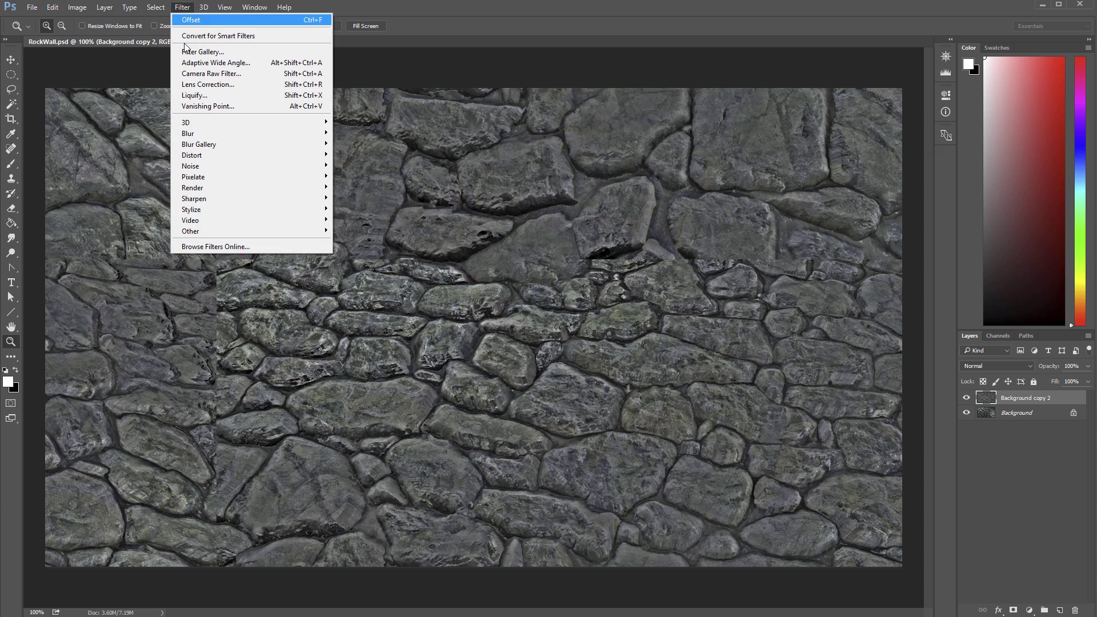
mouse_move(220, 237)
left_click(137, 285)
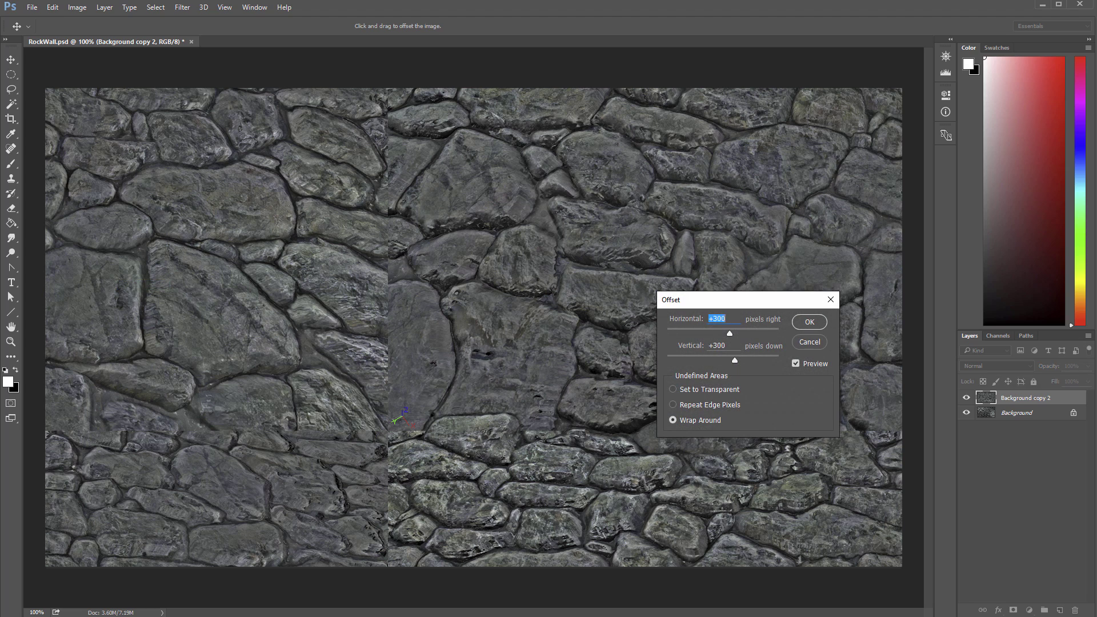
type("-300")
key("Tab")
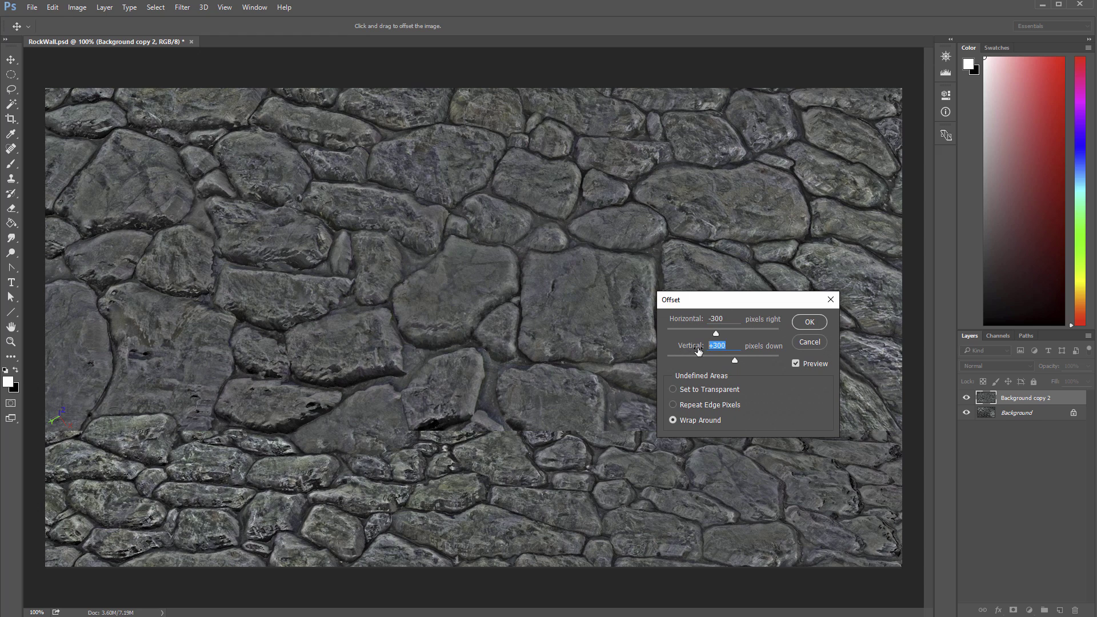
type("-300")
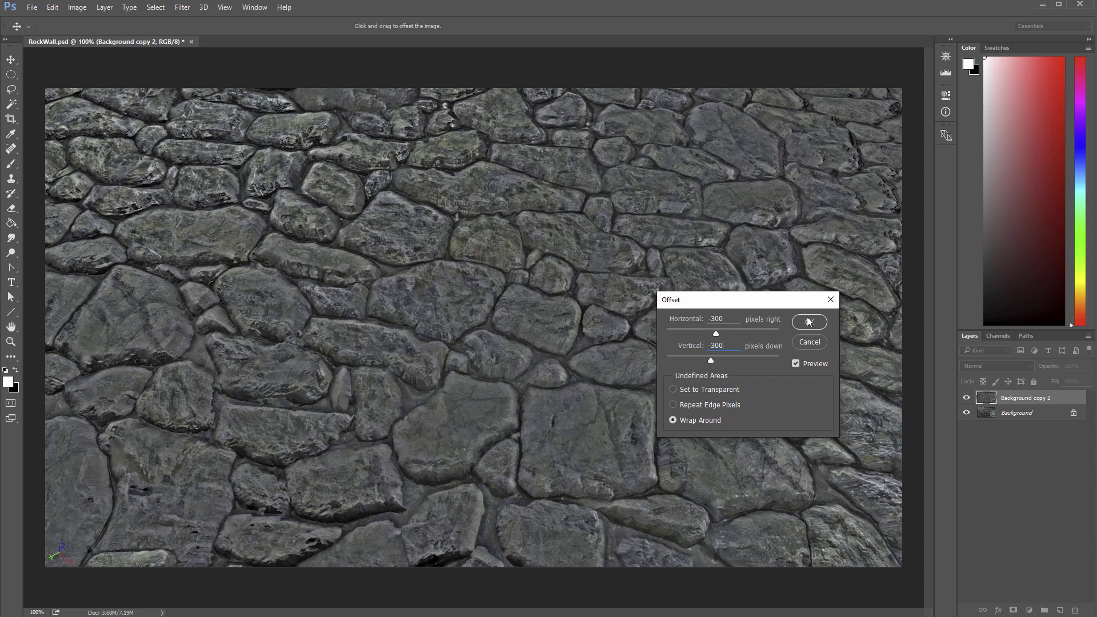
left_click(809, 322)
key("z")
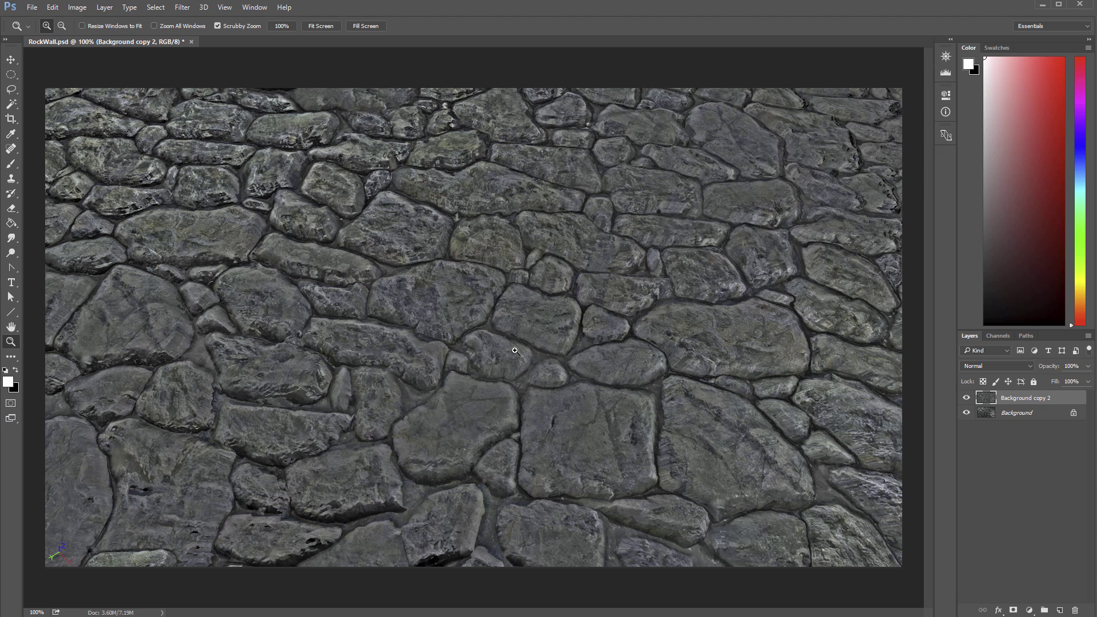
key("l")
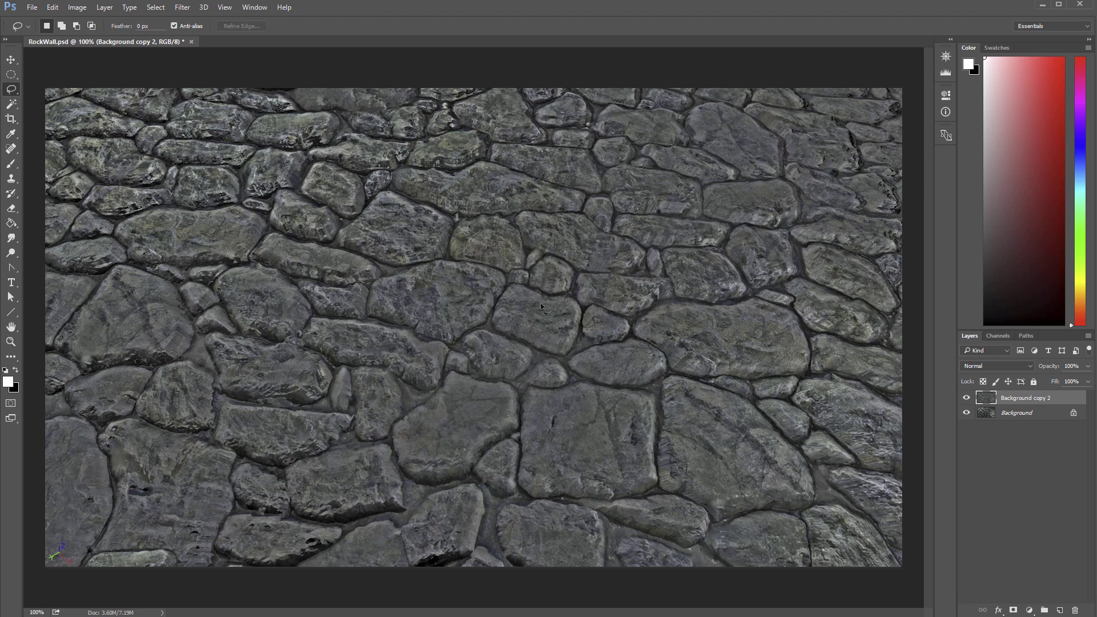
mouse_move(511, 287)
left_mouse_down()
mouse_move(491, 333)
mouse_move(514, 279)
left_mouse_up()
key("ctrl+d")
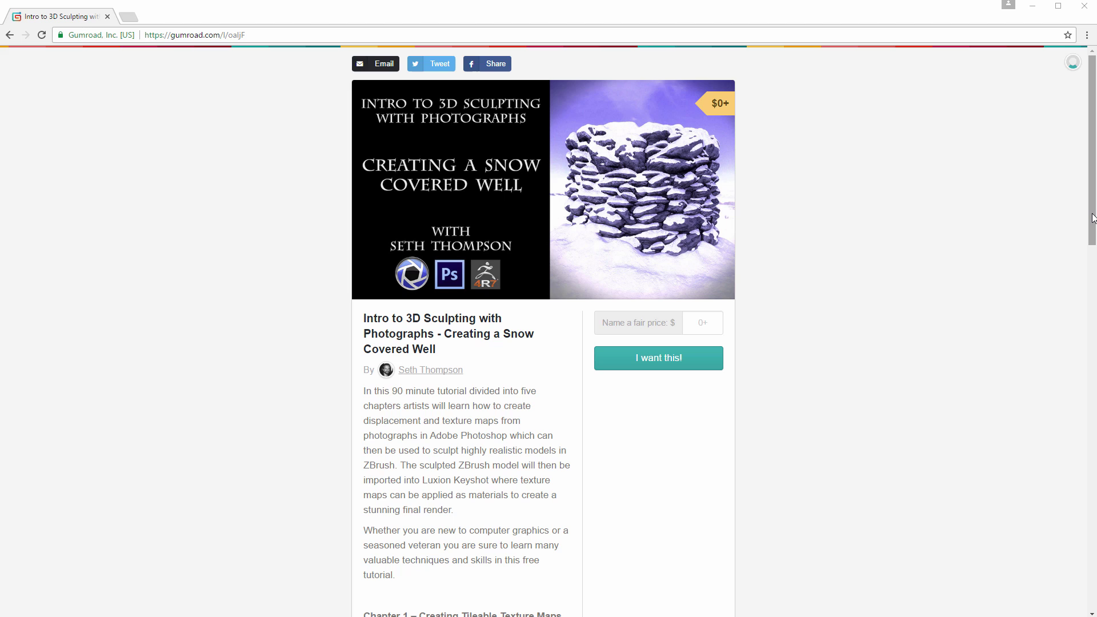
Step: Scroll the Intro to 3D Sculpting with Photographs page, then tilt the well sculpt to reveal its top
left_click_drag(1093, 217, 1093, 505)
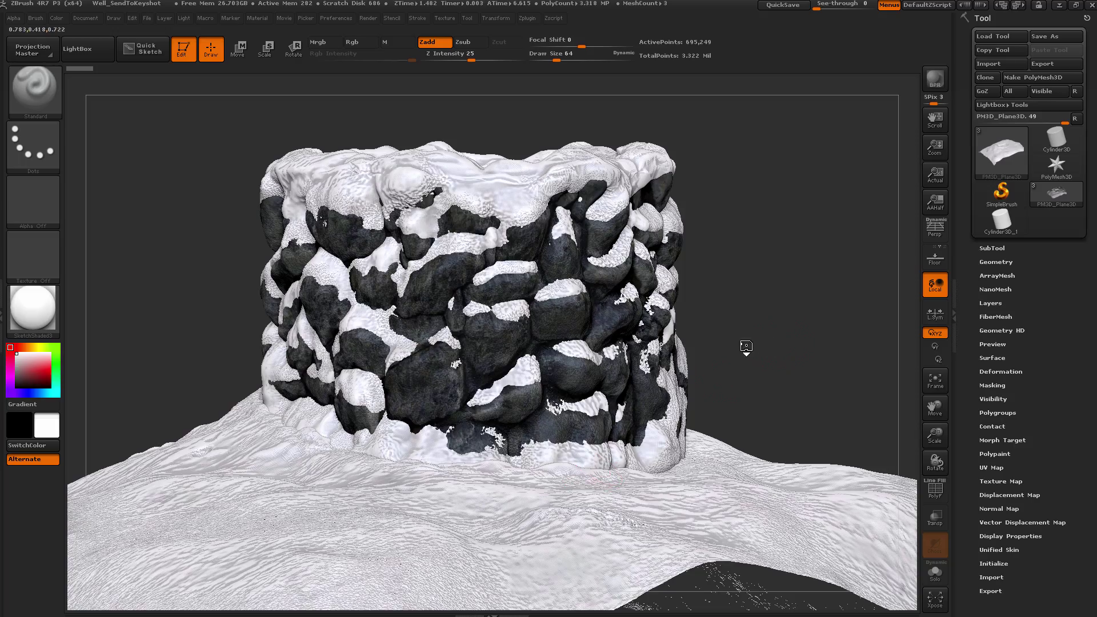
left_click_drag(746, 346, 667, 595)
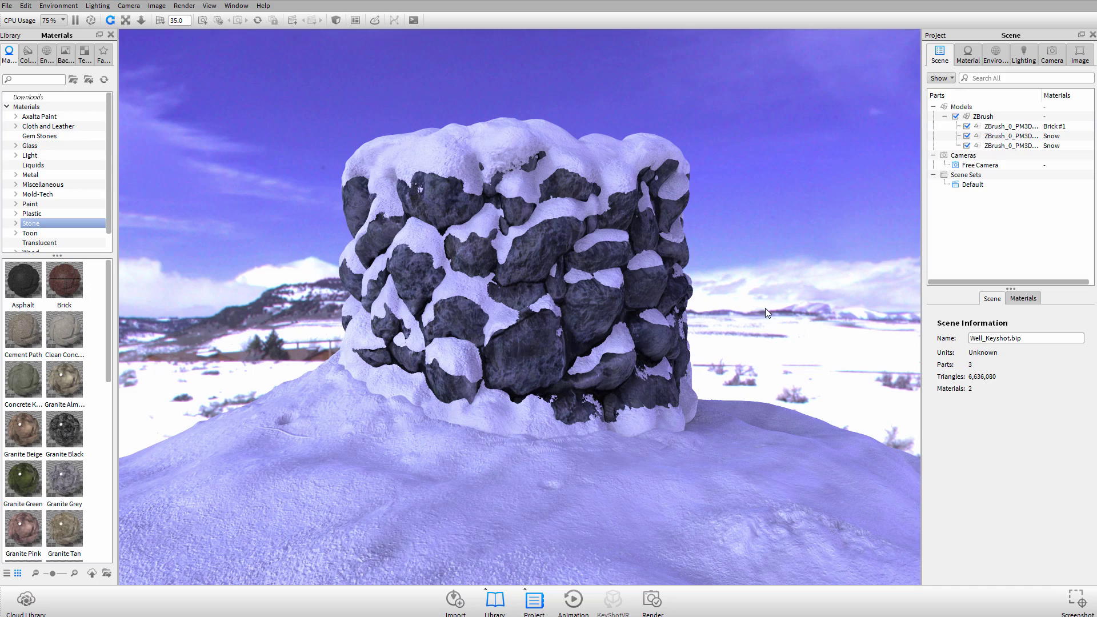
Step: Nudge the KeyShot camera slightly around the snowy well in Well_Keyshot.bip
left_click_drag(765, 309, 787, 300)
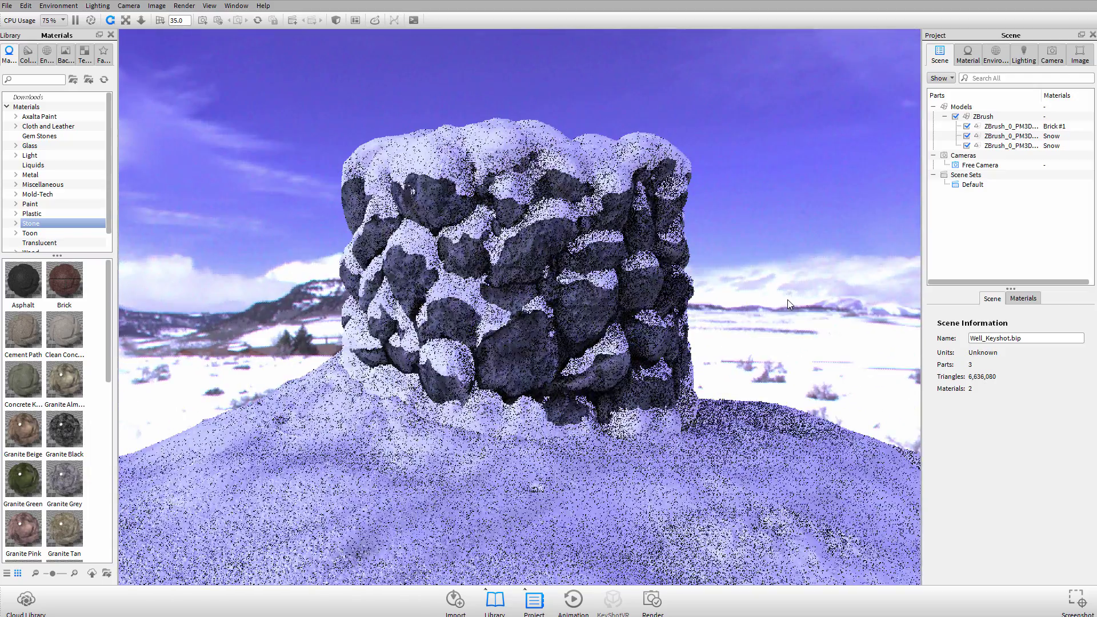